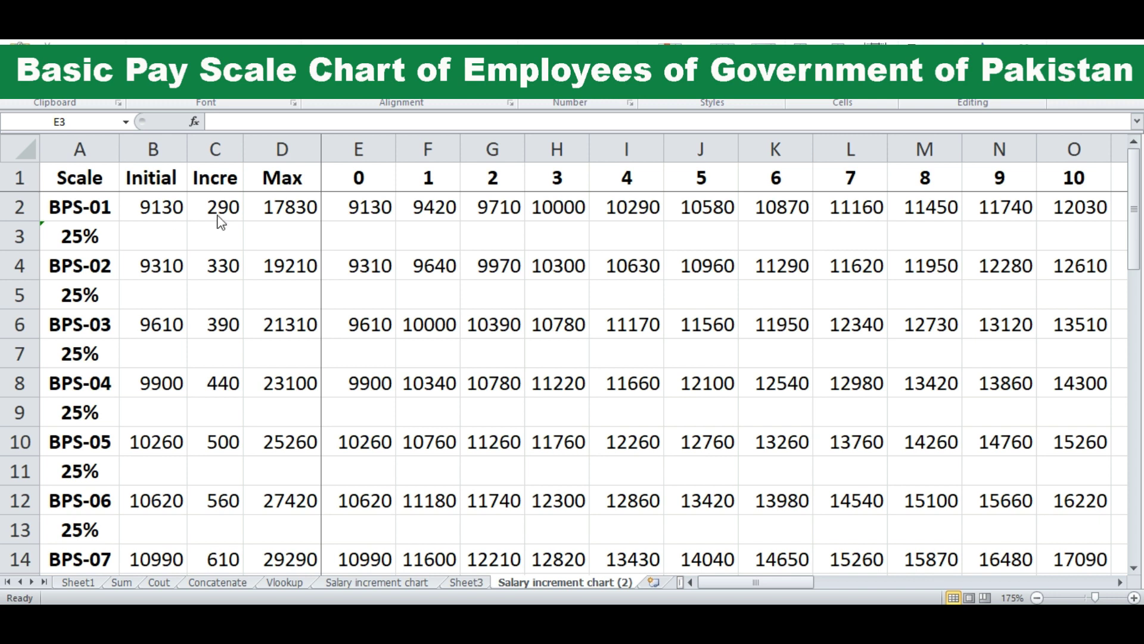
# Enter =E2*.25 in cell E3 so BPS-01's stage-0 25% value shows 2283
pyautogui.click(346, 229)
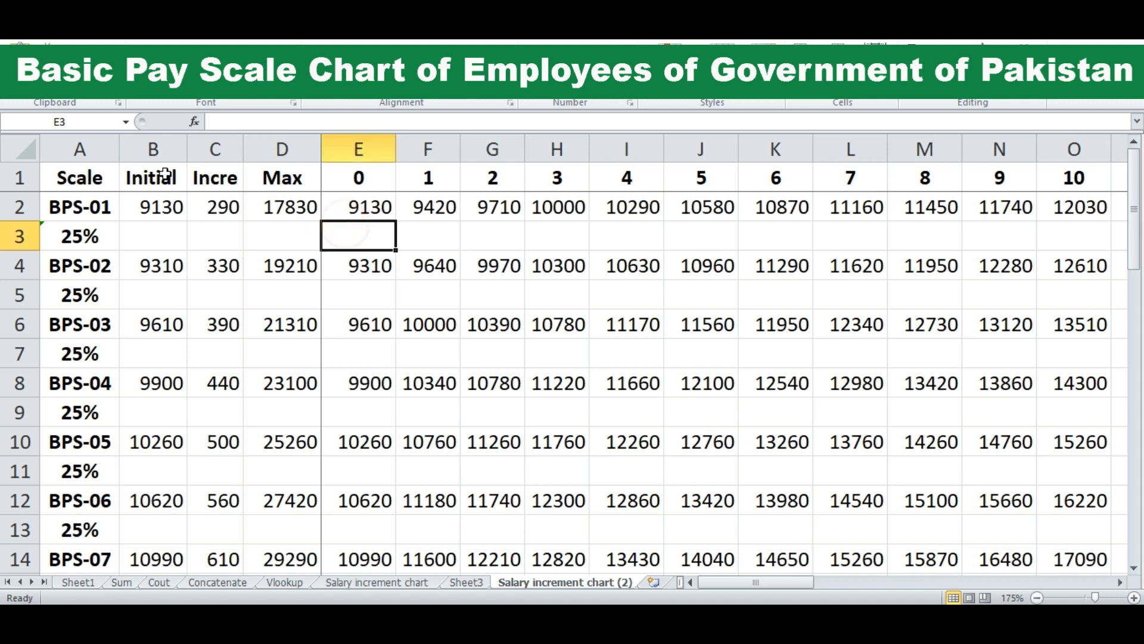
pyautogui.click(34, 177)
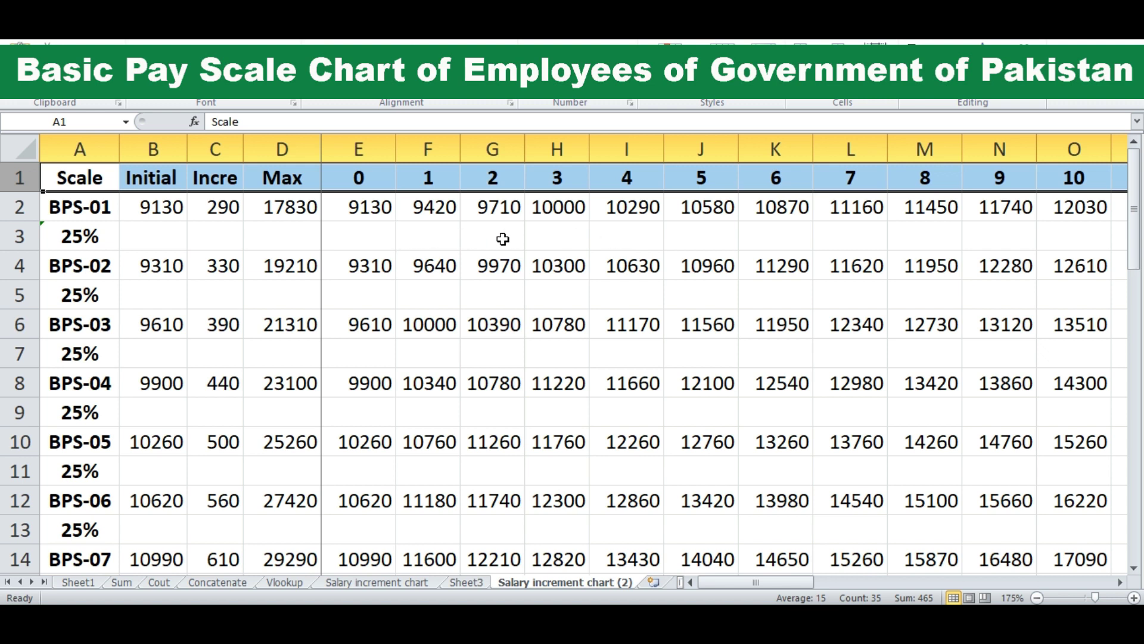
pyautogui.click(363, 238)
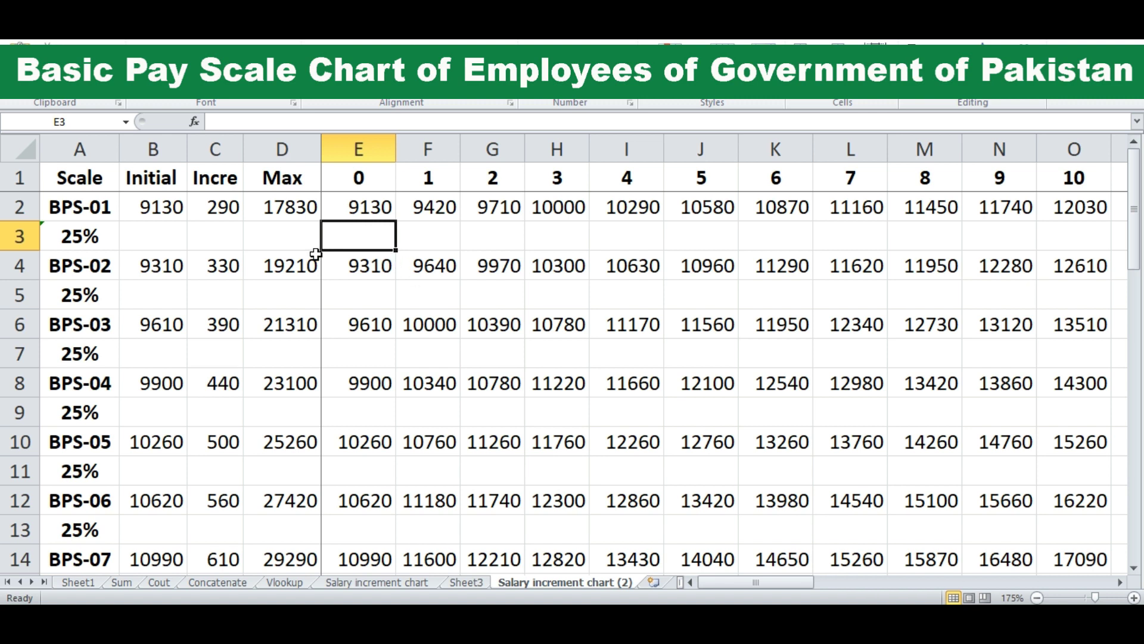
pyautogui.write('=')
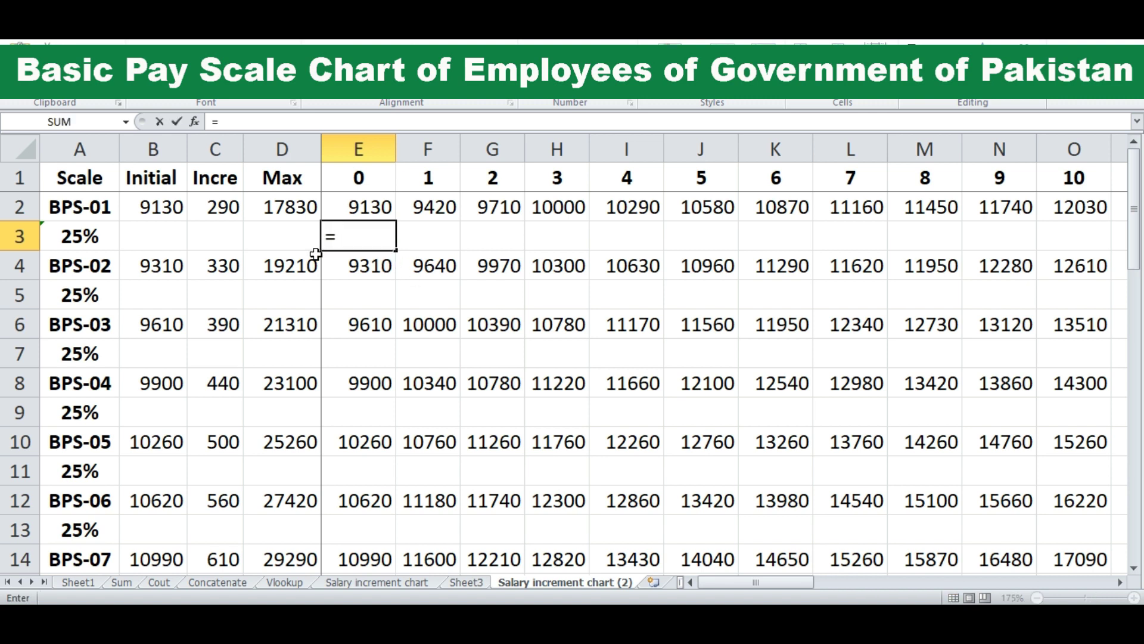
pyautogui.click(371, 216)
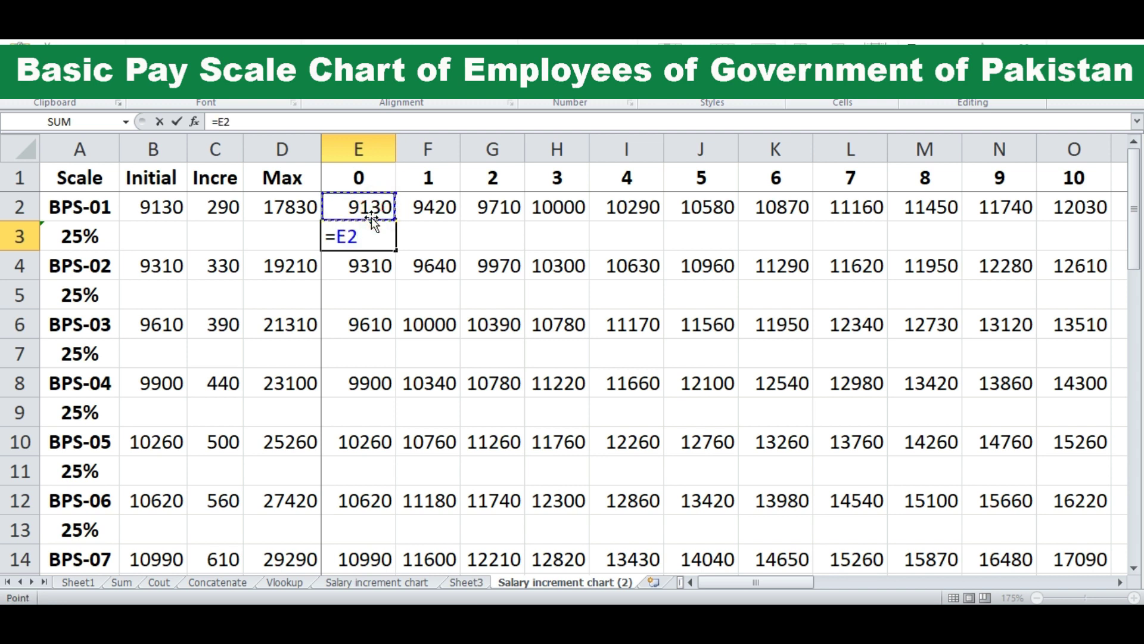
pyautogui.write('.25')
pyautogui.press('Return')
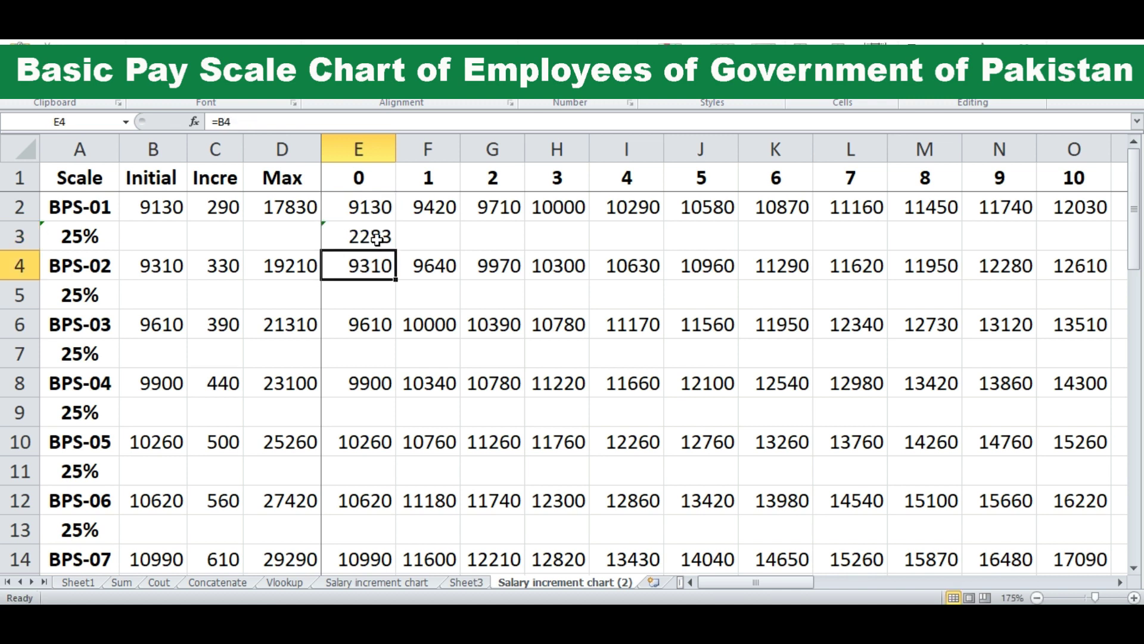
pyautogui.click(374, 237)
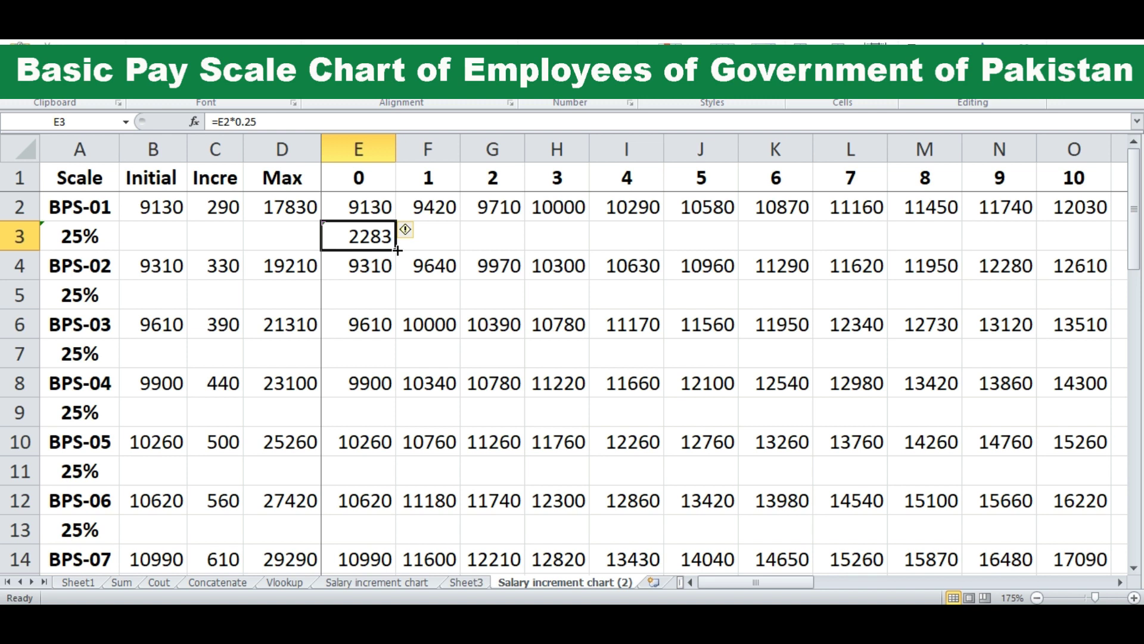
# Fill E3's 25% formula along row 3 through stage 30 (AI3, 4458) and select the row
pyautogui.moveTo(397, 250)
pyautogui.mouseDown()
pyautogui.moveTo(1004, 250)
pyautogui.moveTo(1139, 233)
pyautogui.mouseUp()
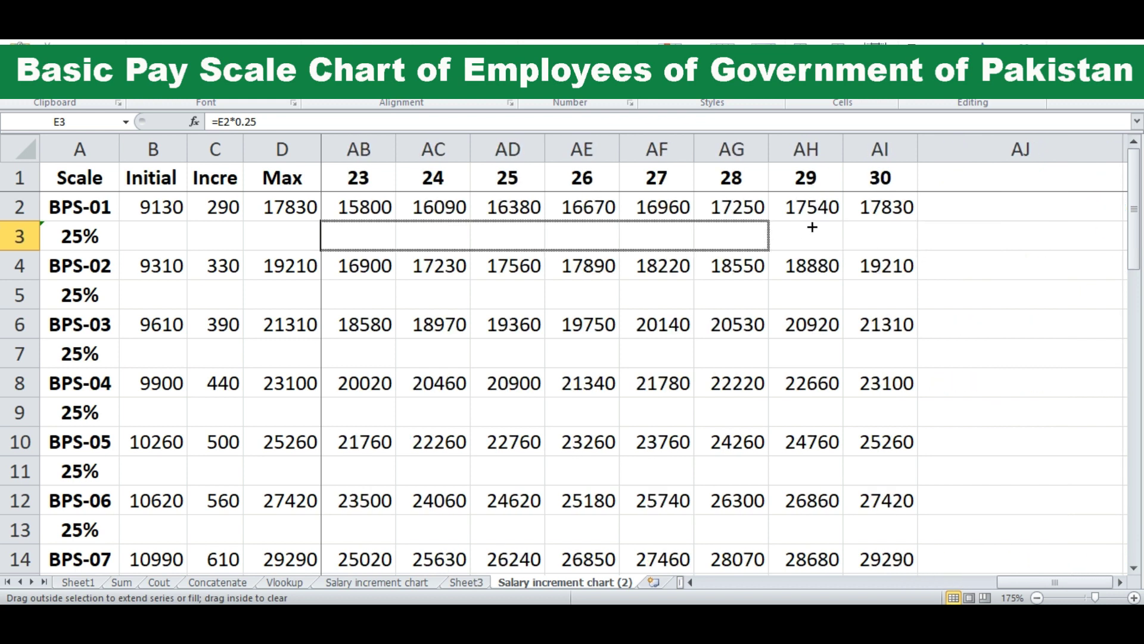
pyautogui.moveTo(1139, 234); pyautogui.dragTo(849, 258)
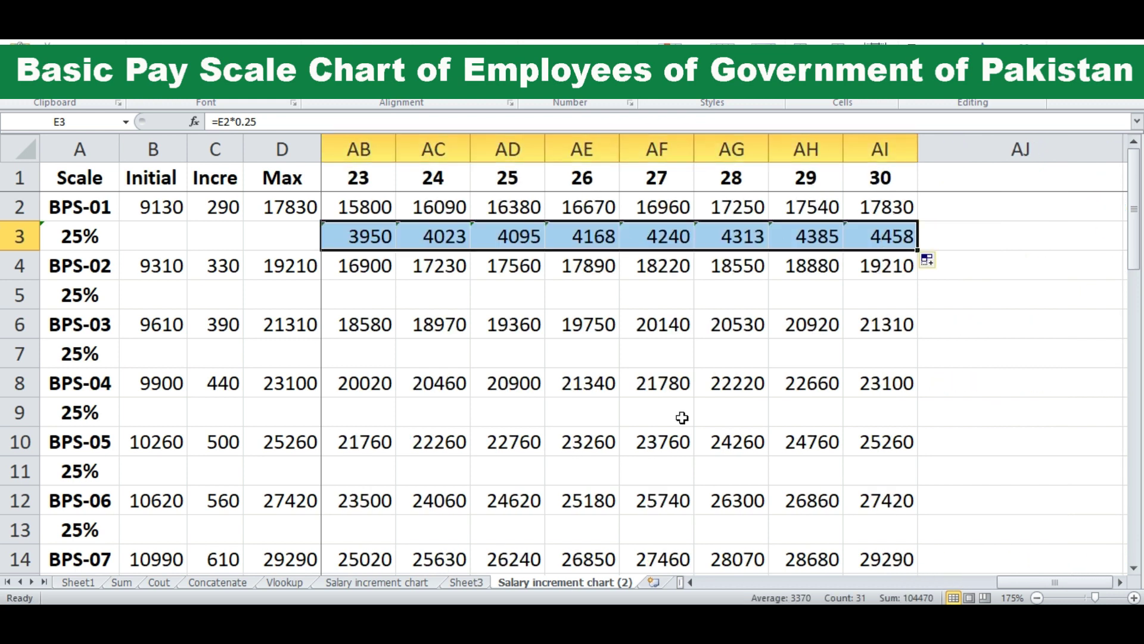
pyautogui.moveTo(1038, 576); pyautogui.dragTo(716, 585)
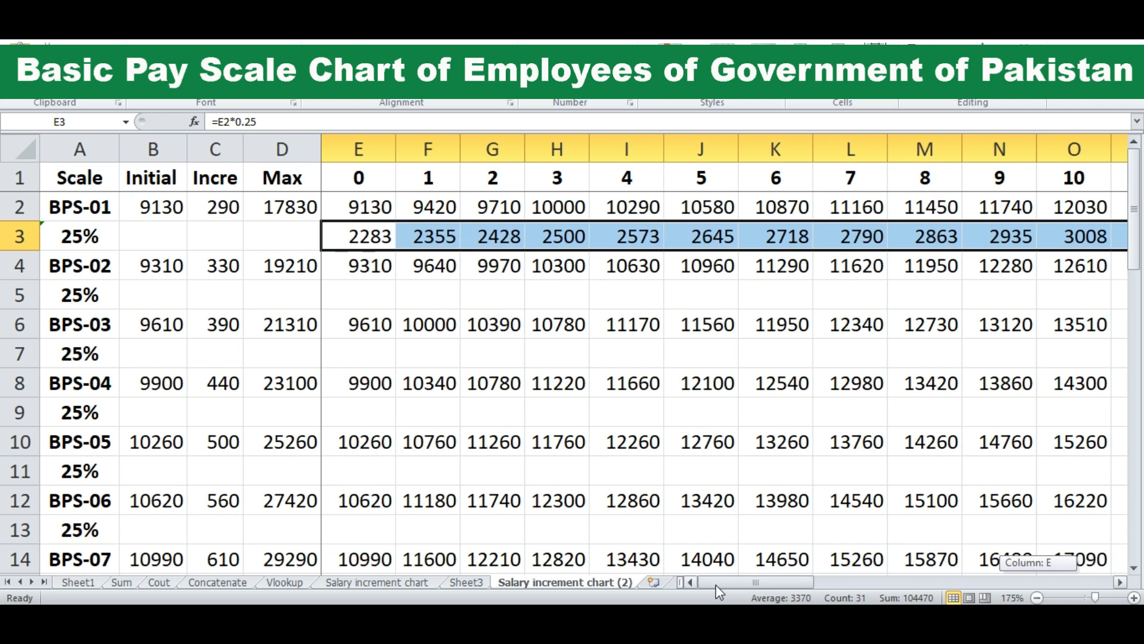
pyautogui.click(673, 274)
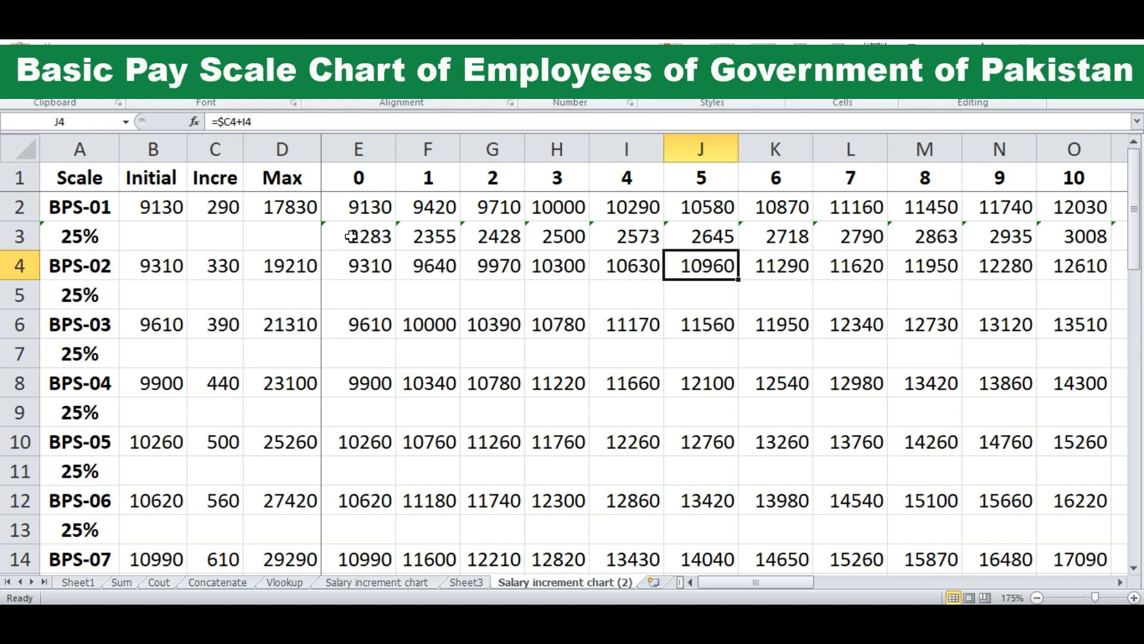
pyautogui.moveTo(353, 236)
pyautogui.mouseDown()
pyautogui.moveTo(1140, 232)
pyautogui.moveTo(1050, 241)
pyautogui.mouseUp()
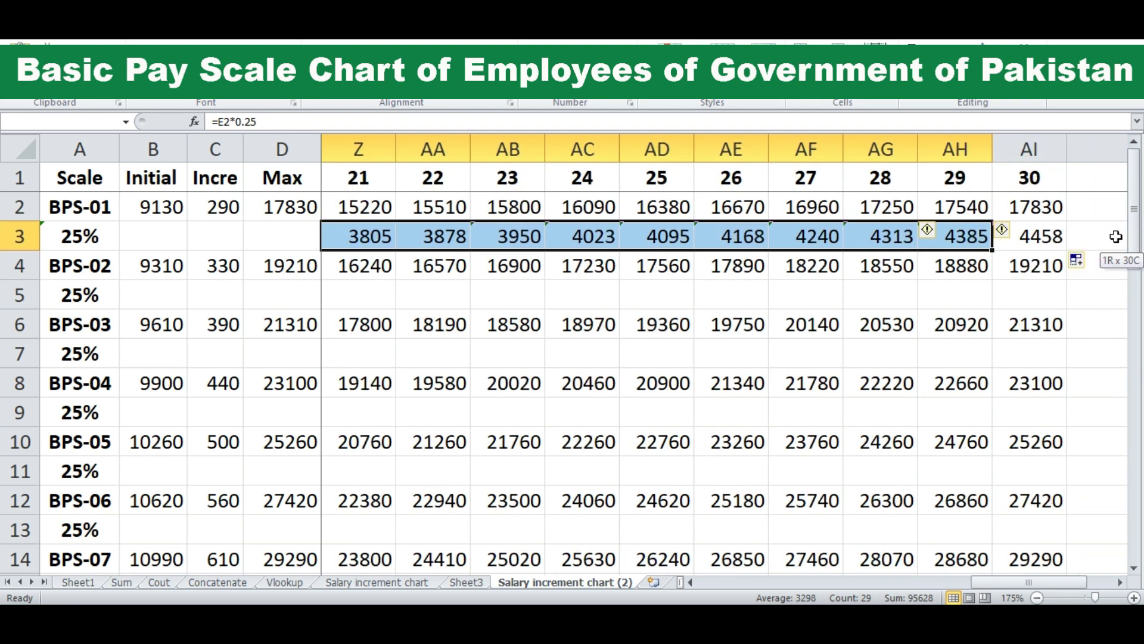
# Copy the BPS-01 25% row and paste it into the 25% rows 5 through 25
pyautogui.hotkey('ctrl', 'c')
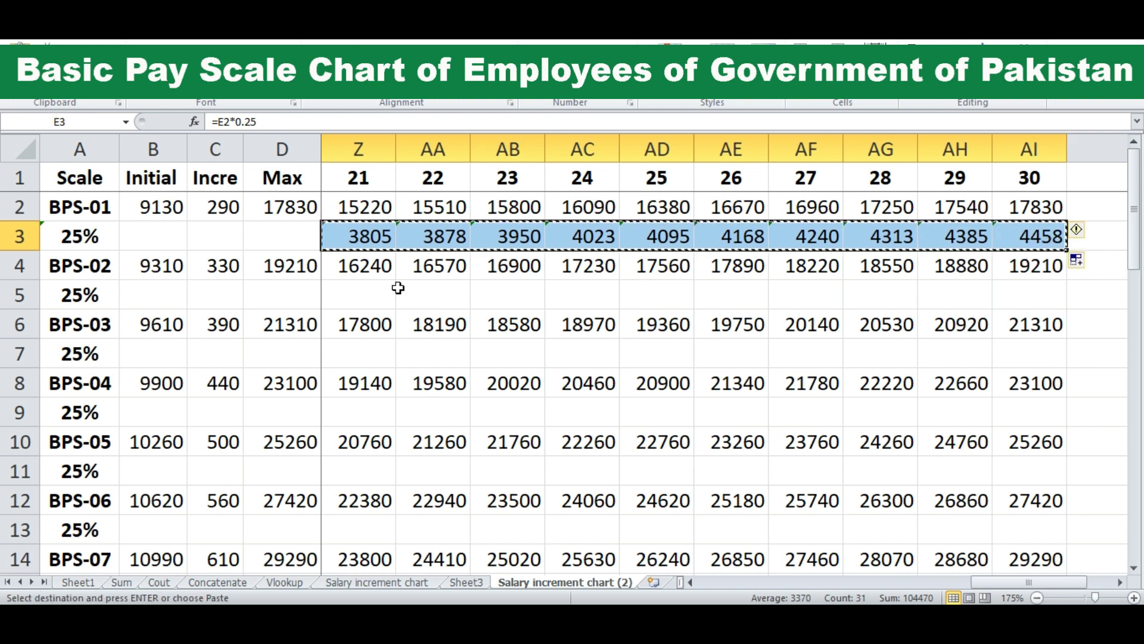
pyautogui.press('Down')
pyautogui.press('Down')
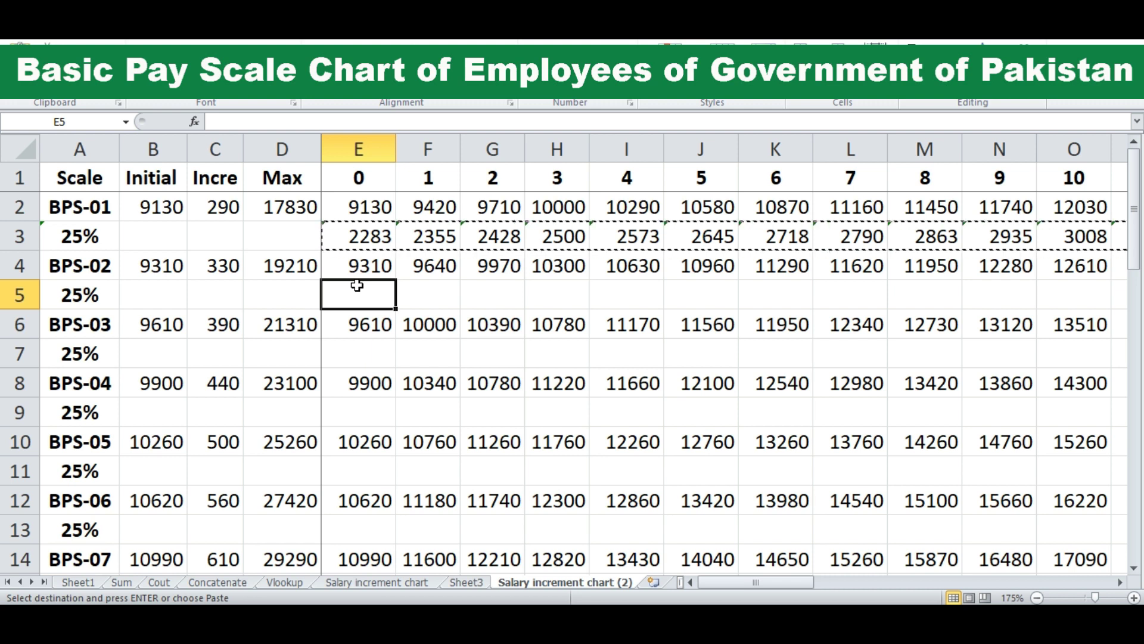
pyautogui.hotkey('ctrl', 'v')
pyautogui.press('Down')
pyautogui.press('Down')
pyautogui.hotkey('ctrl', 'v')
pyautogui.press('Down')
pyautogui.press('Down')
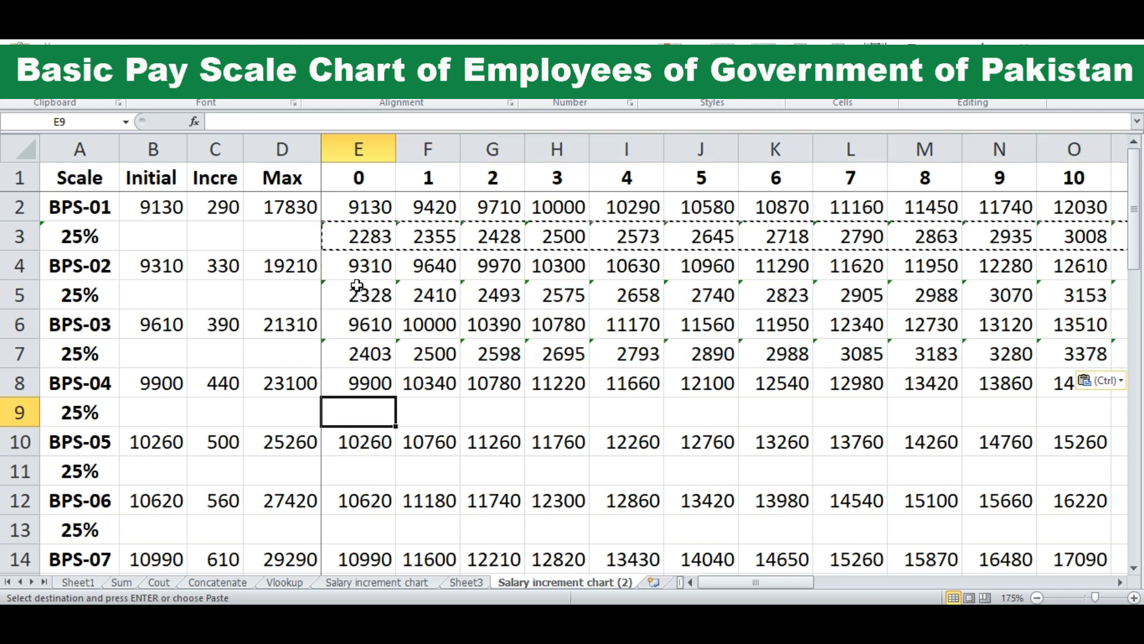
pyautogui.hotkey('ctrl', 'v')
pyautogui.press('Down')
pyautogui.press('Down')
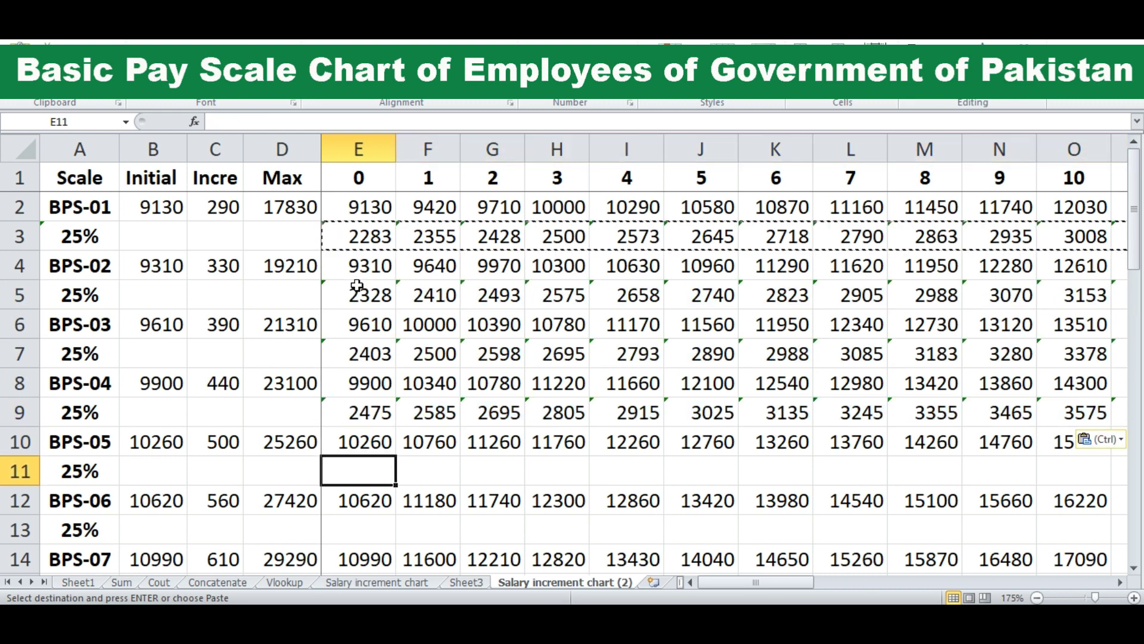
pyautogui.hotkey('ctrl', 'v')
pyautogui.press('Down')
pyautogui.press('Down')
pyautogui.press('Down')
pyautogui.press('Up')
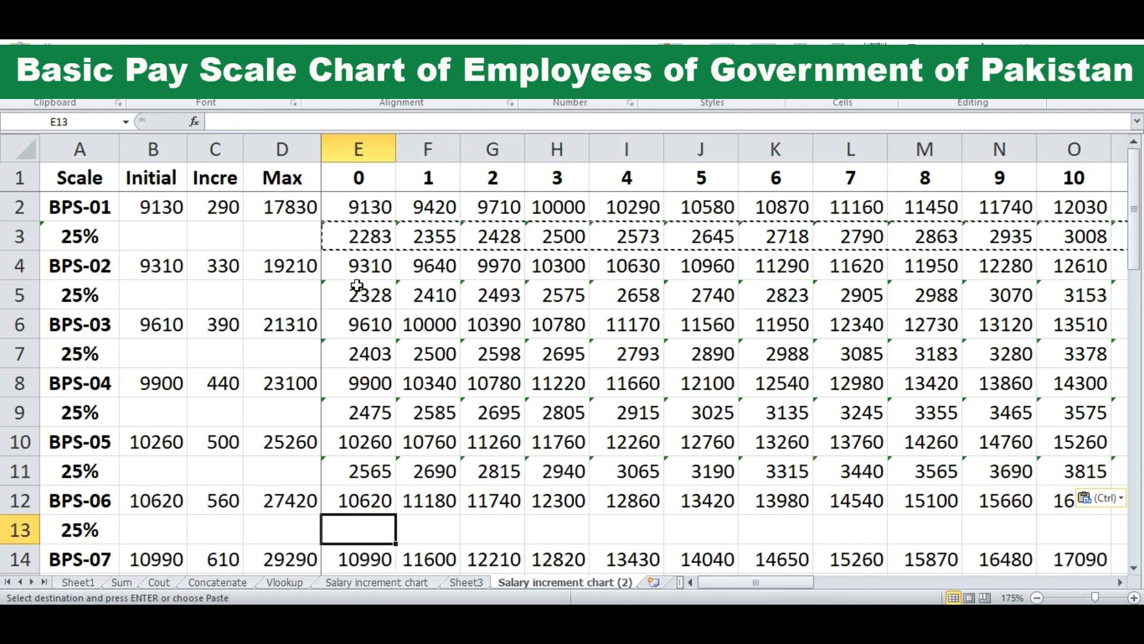
pyautogui.hotkey('ctrl', 'v')
pyautogui.press('Down')
pyautogui.press('Down')
pyautogui.hotkey('ctrl', 'v')
pyautogui.press('Down')
pyautogui.press('Down')
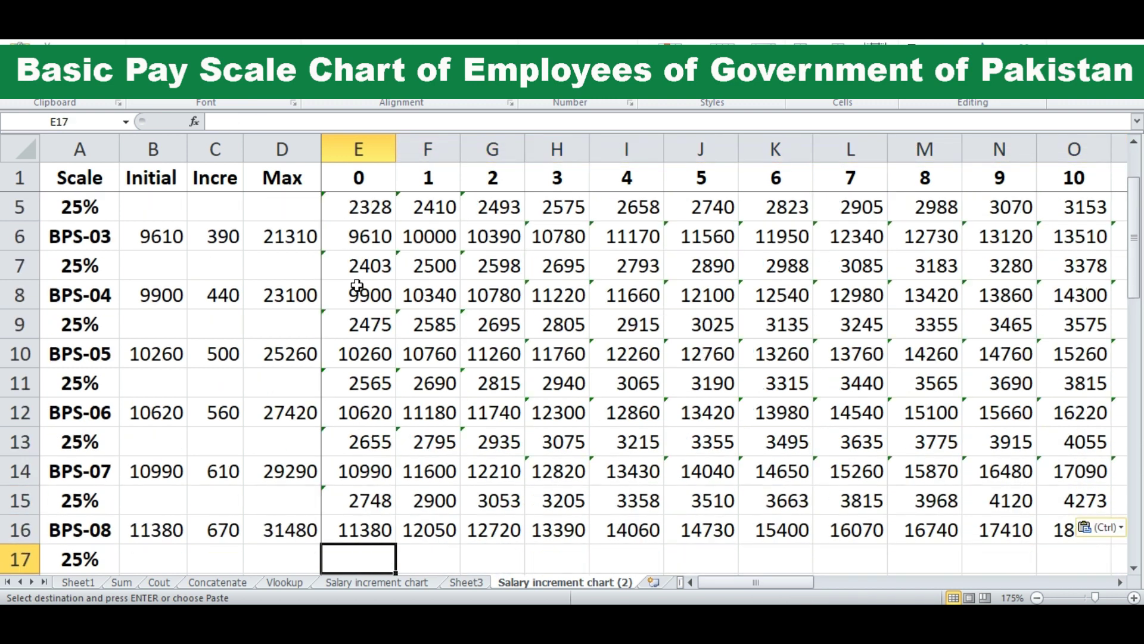
pyautogui.hotkey('ctrl', 'v')
pyautogui.press('Down')
pyautogui.press('Down')
pyautogui.hotkey('ctrl', 'v')
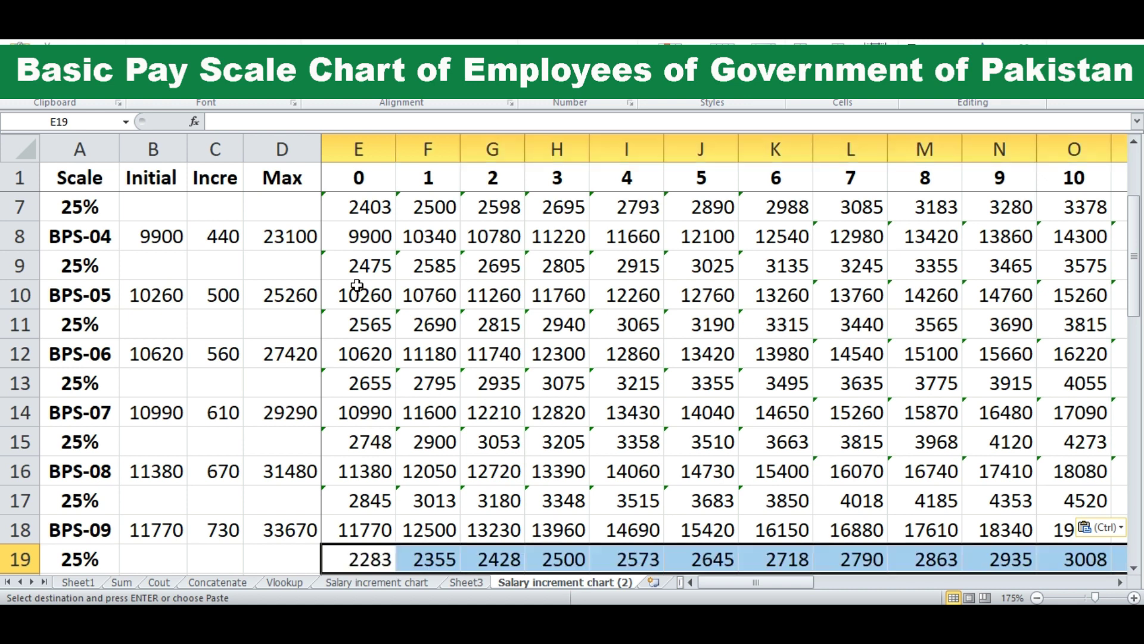
pyautogui.press('Down')
pyautogui.press('Down')
pyautogui.hotkey('ctrl', 'v')
pyautogui.press('Down')
pyautogui.press('Down')
pyautogui.hotkey('ctrl', 'v')
pyautogui.press('Down')
# Paste the 25% formulas into rows 27 through 45, down to BPS-22 (20595 at stage 0)
pyautogui.press('Down')
pyautogui.hotkey('ctrl', 'v')
pyautogui.press('Down')
pyautogui.press('Down')
pyautogui.press('ctrl')
pyautogui.press('Down')
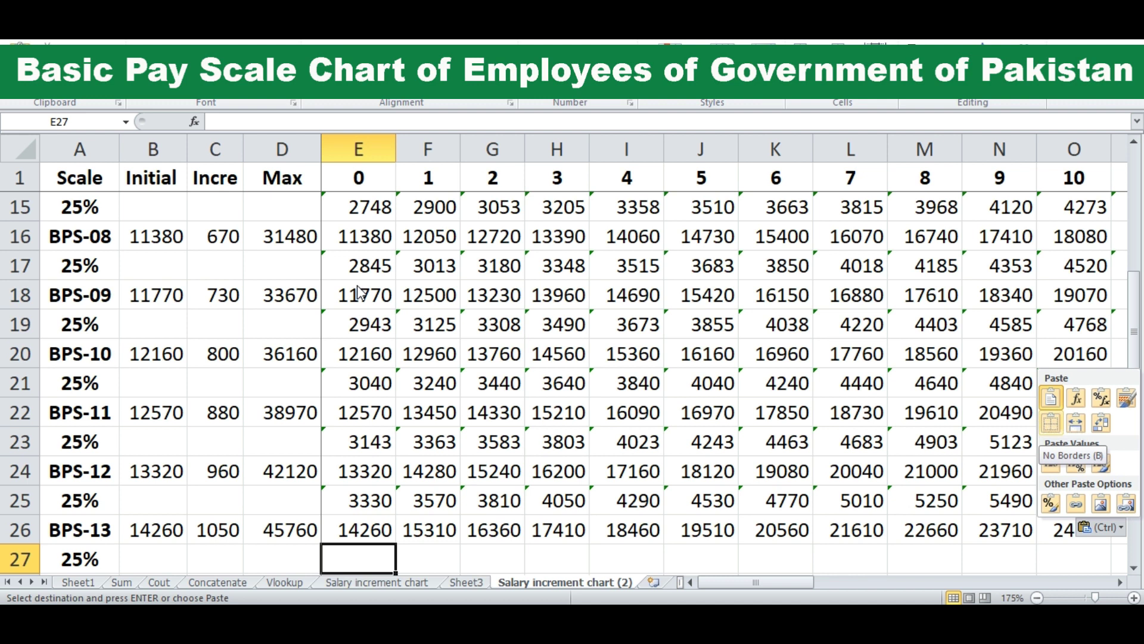
pyautogui.press('Escape')
pyautogui.hotkey('ctrl', 'v')
pyautogui.press('Down')
pyautogui.press('Down')
pyautogui.hotkey('ctrl', 'v')
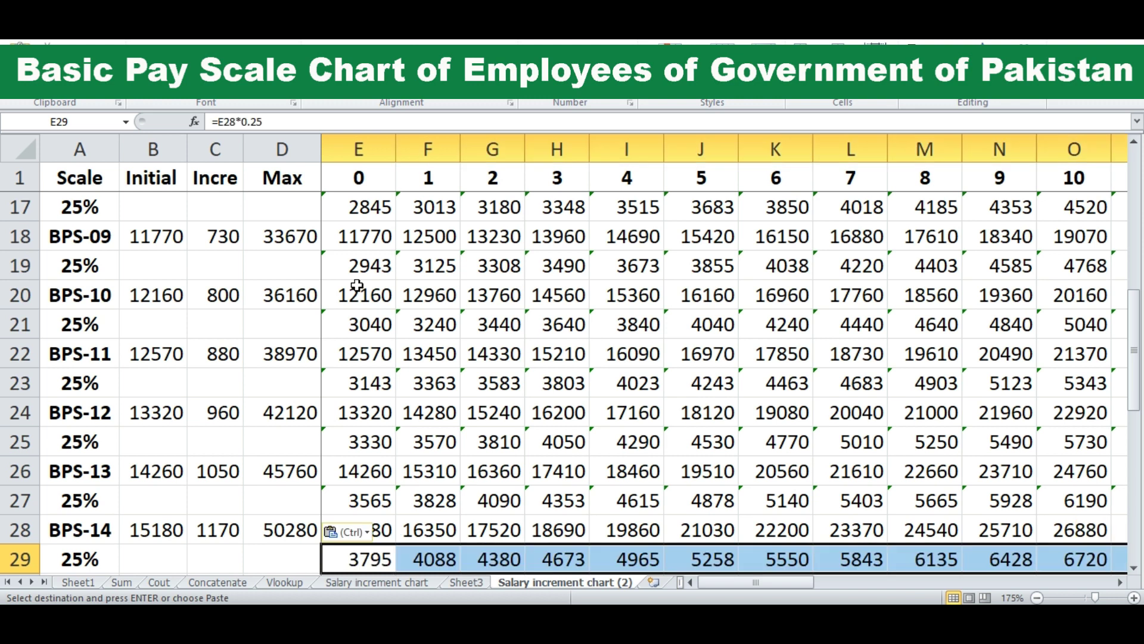
pyautogui.press('Down')
pyautogui.press('Down')
pyautogui.hotkey('ctrl', 'v')
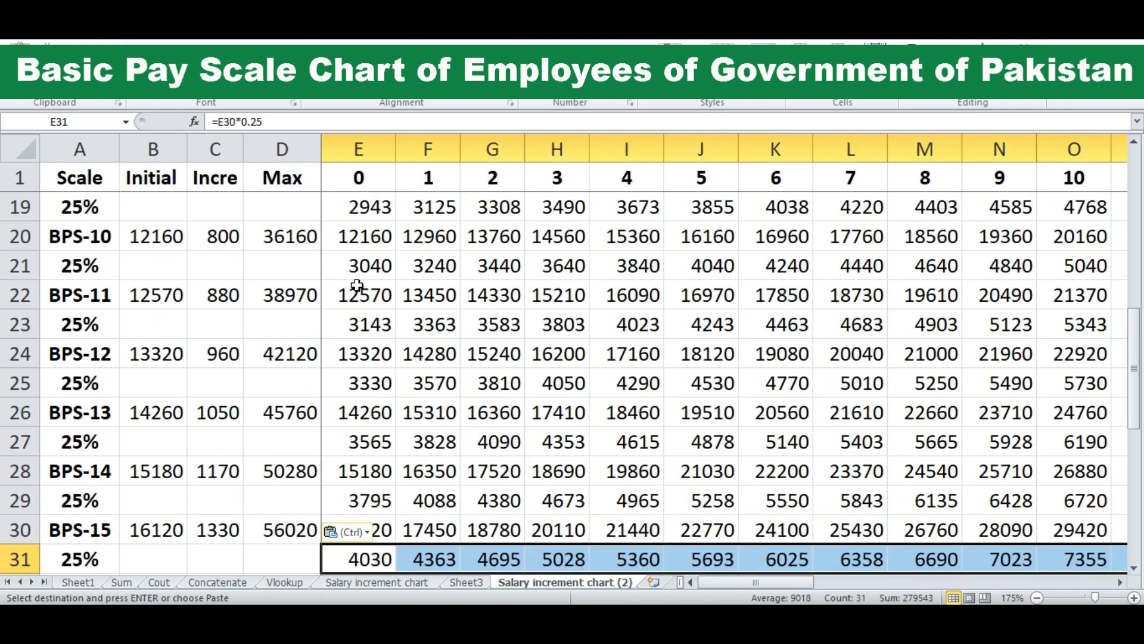
pyautogui.press('Down')
pyautogui.press('Down')
pyautogui.hotkey('ctrl', 'v')
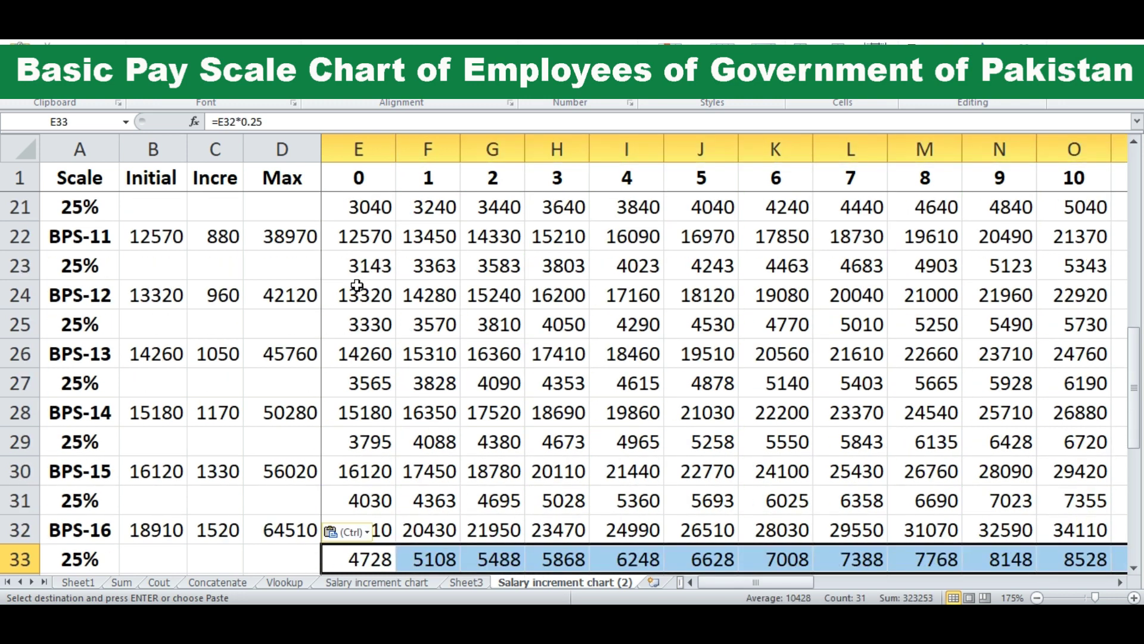
pyautogui.press('Down')
pyautogui.press('Down')
pyautogui.hotkey('ctrl', 'v')
pyautogui.press('Down')
pyautogui.press('Down')
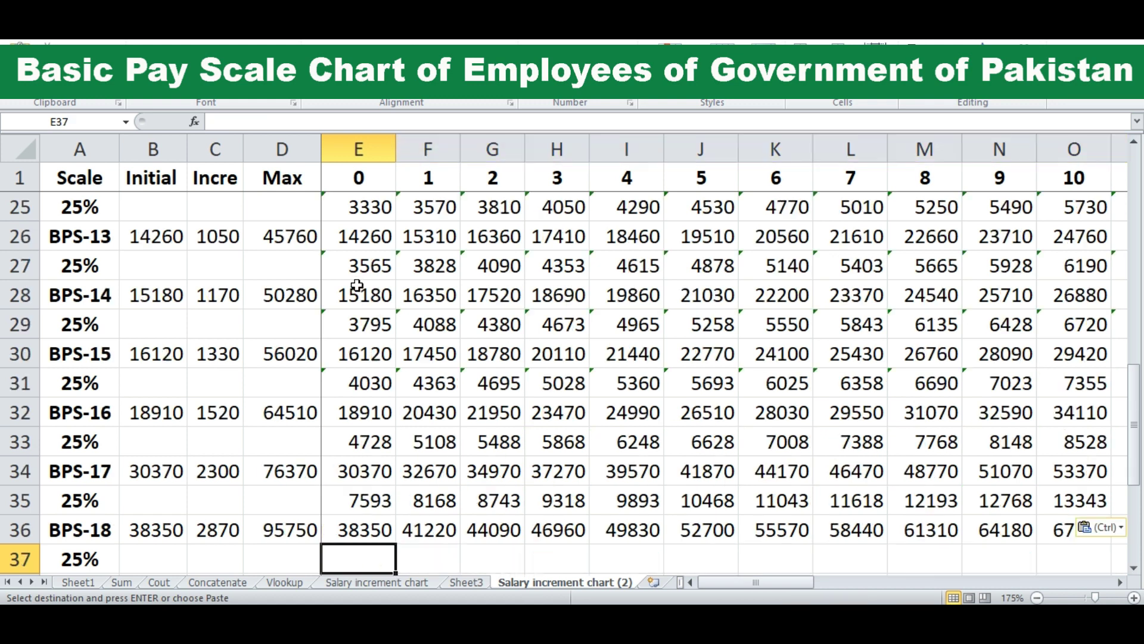
pyautogui.hotkey('ctrl', 'v')
pyautogui.press('Down')
pyautogui.press('Down')
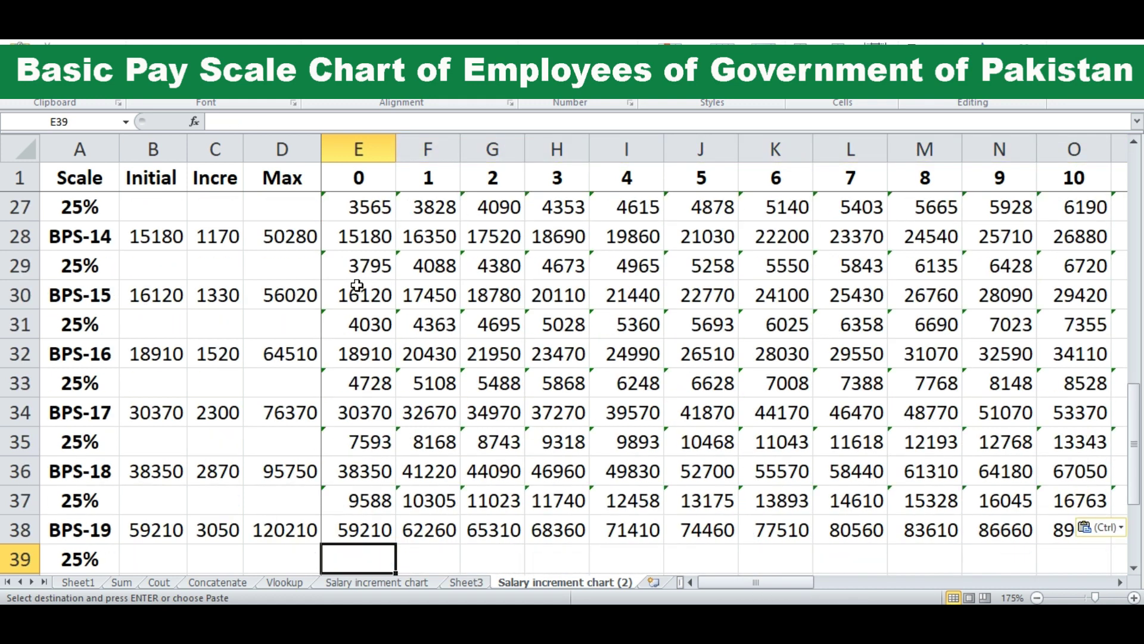
pyautogui.hotkey('ctrl', 'v')
pyautogui.press('Down')
pyautogui.press('Down')
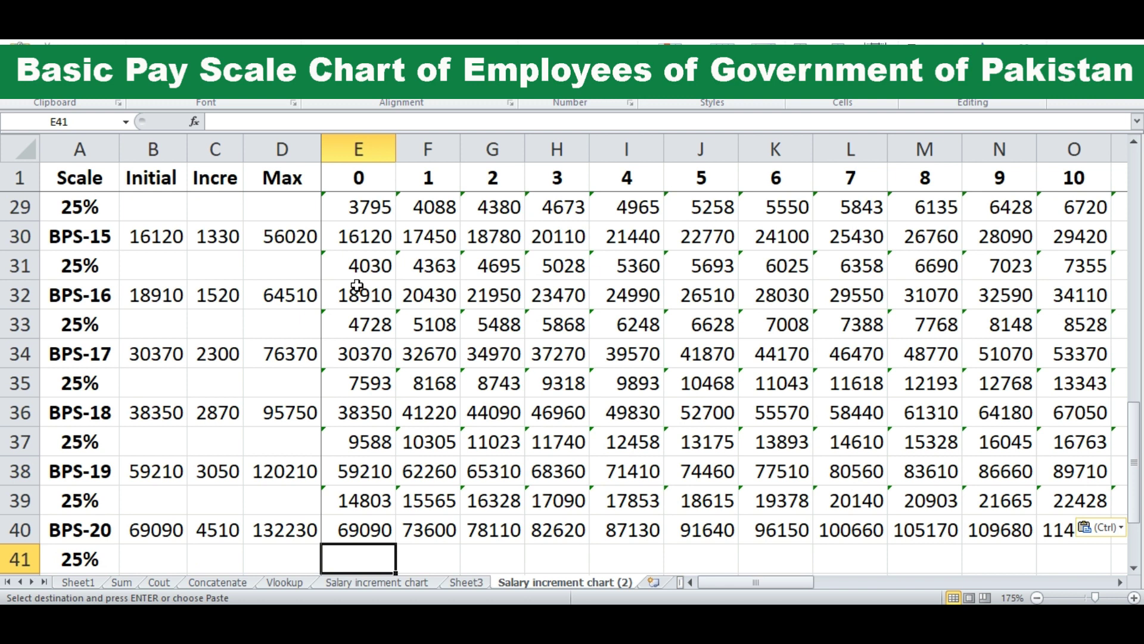
pyautogui.hotkey('ctrl', 'v')
pyautogui.press('Down')
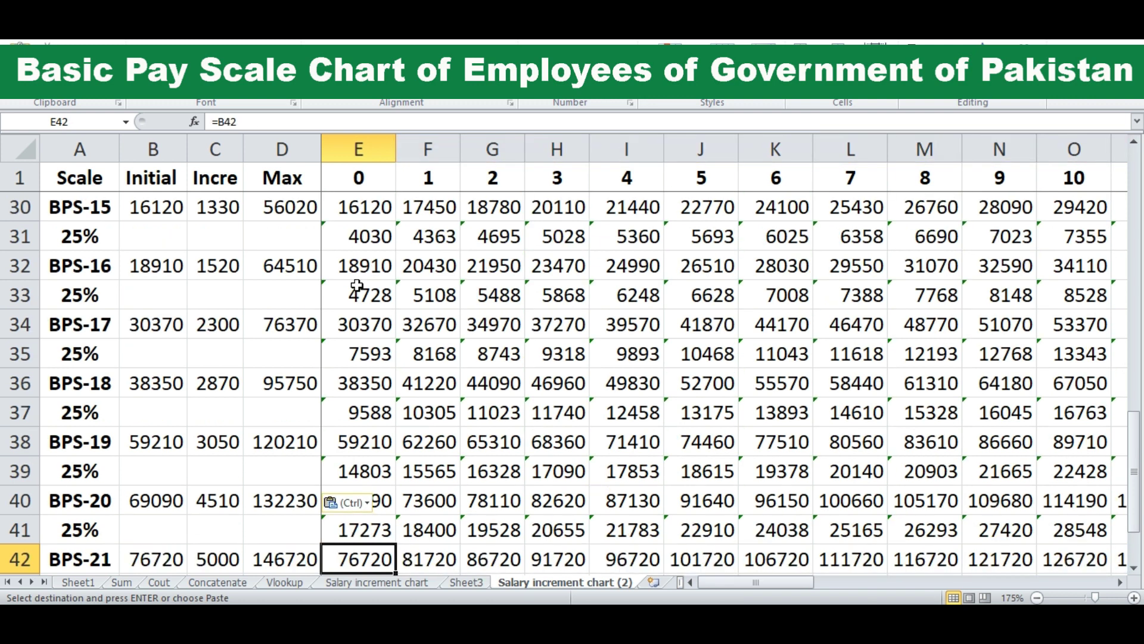
pyautogui.press('Down')
pyautogui.hotkey('ctrl', 'v')
pyautogui.press('Down')
pyautogui.press('Down')
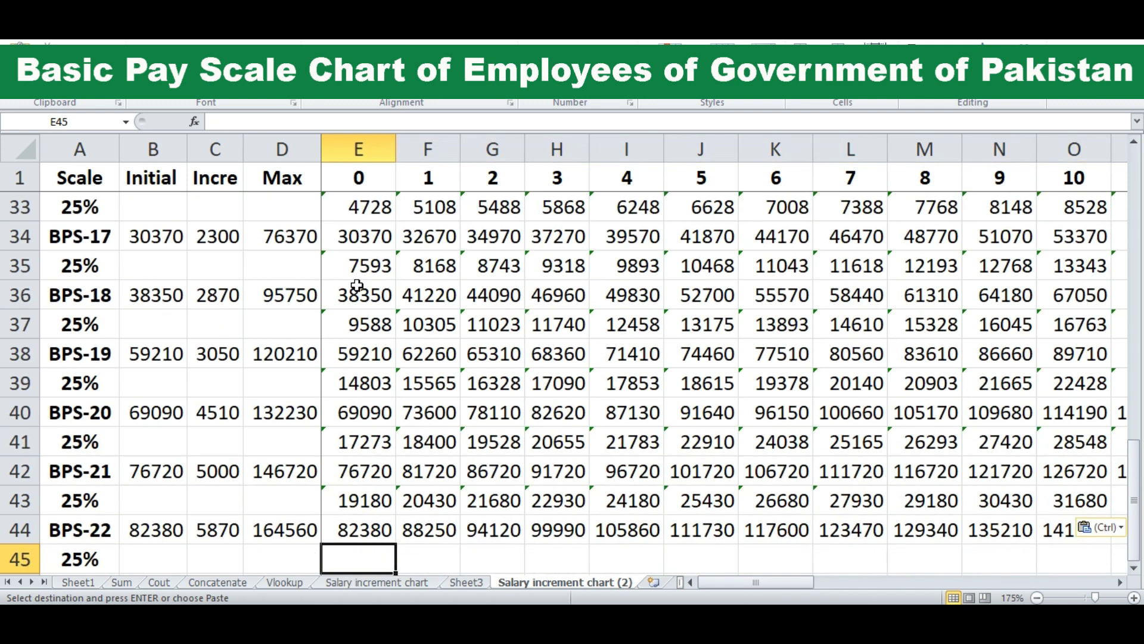
pyautogui.hotkey('ctrl', 'v')
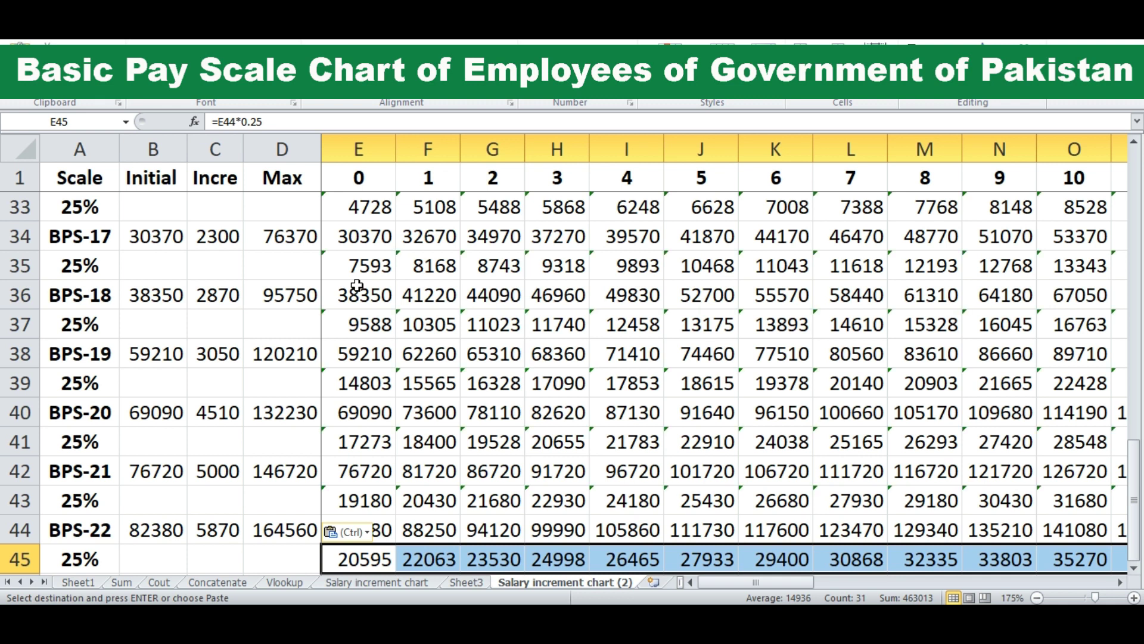
pyautogui.press('Down')
pyautogui.press('Up')
pyautogui.press('Up')
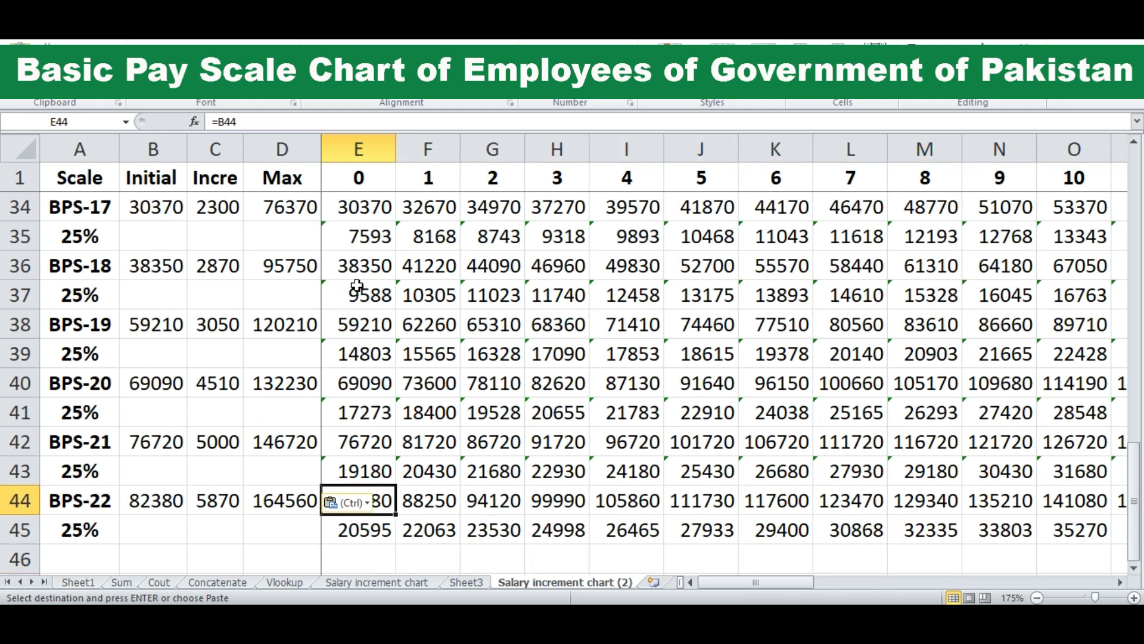
pyautogui.press('Up')
pyautogui.press('ctrl')
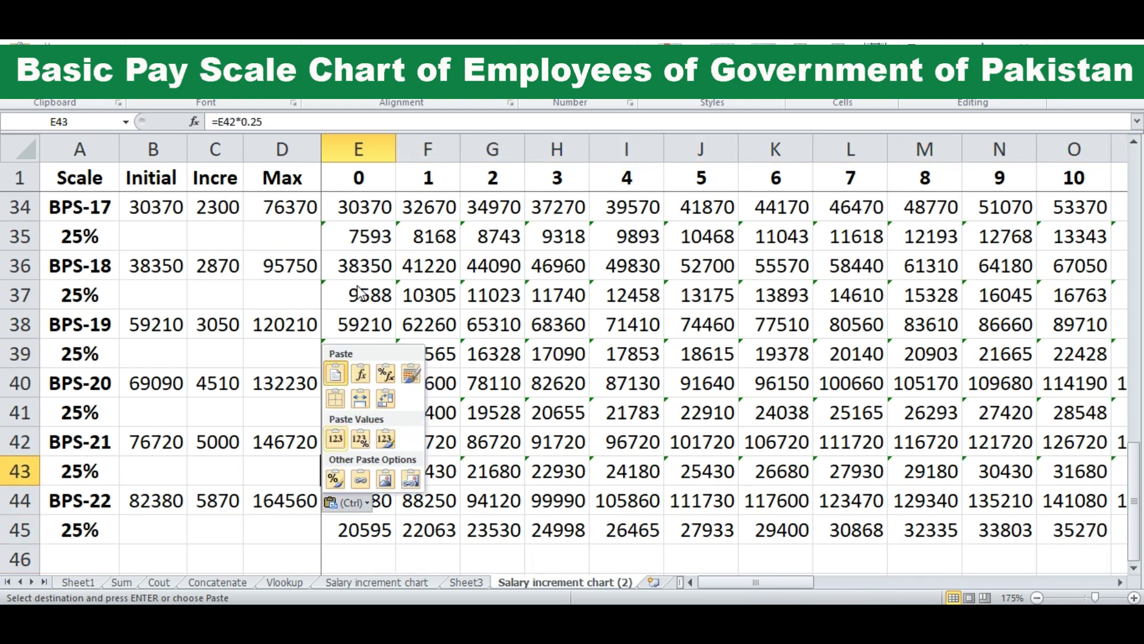
pyautogui.press('Escape')
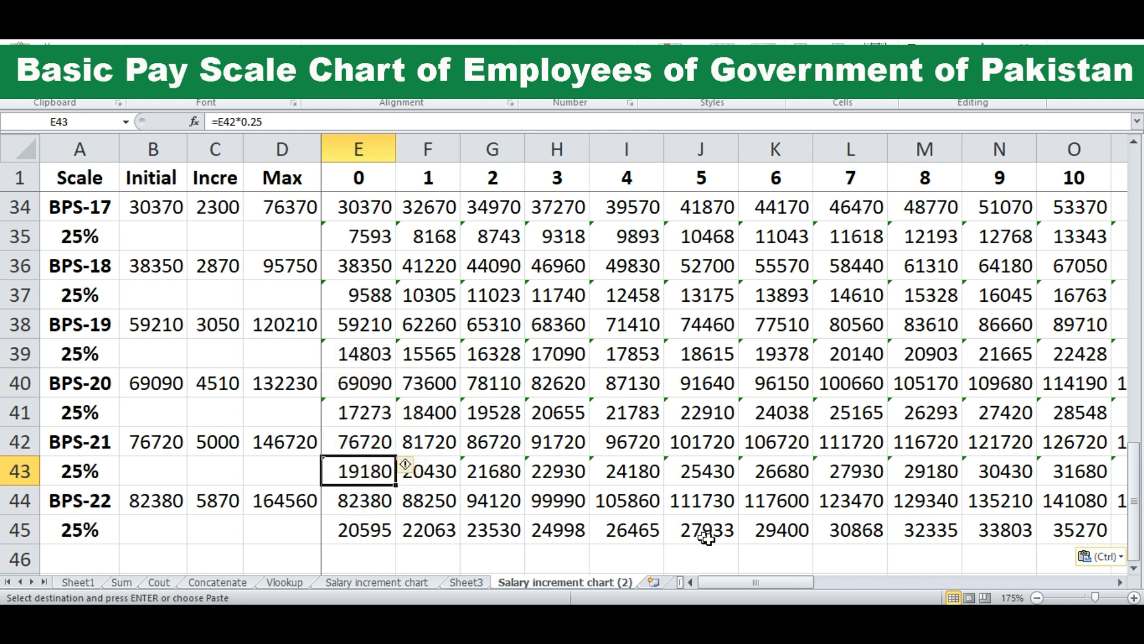
pyautogui.scroll(1, 769, 522)
pyautogui.scroll(10, 674, 360)
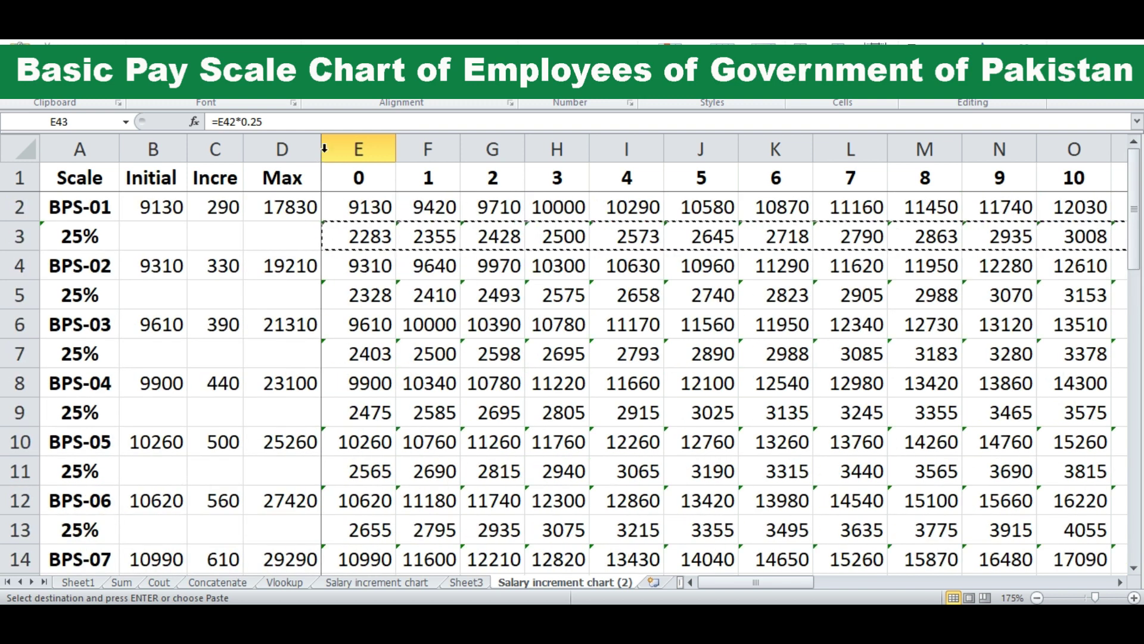
# Cancel copy mode and select the whole stage-0 column E
pyautogui.press('Escape')
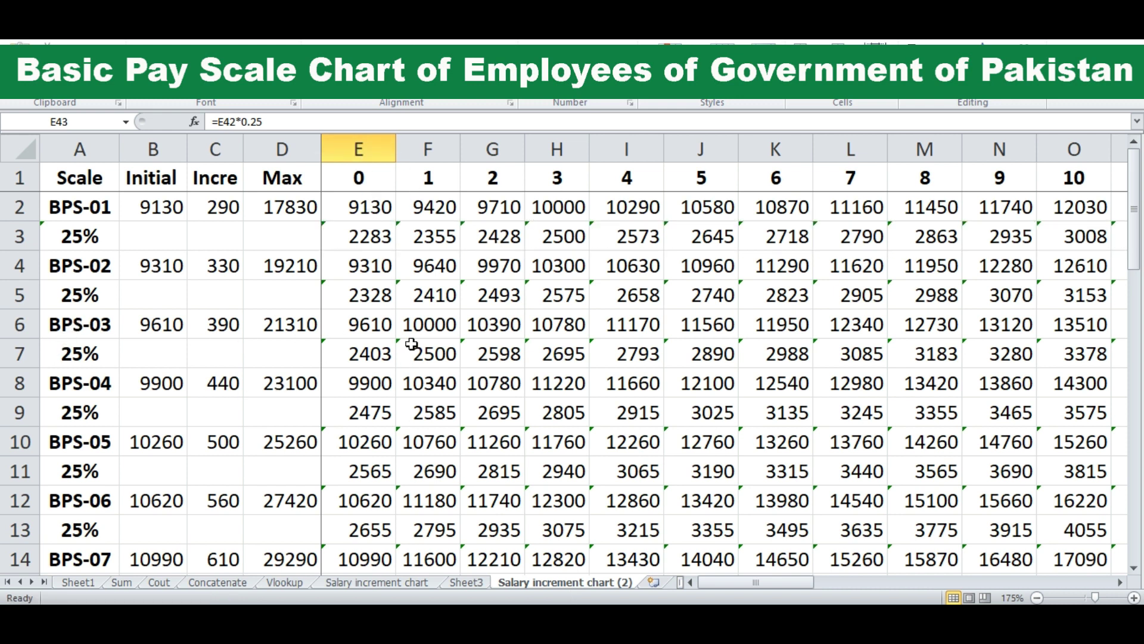
pyautogui.click(368, 330)
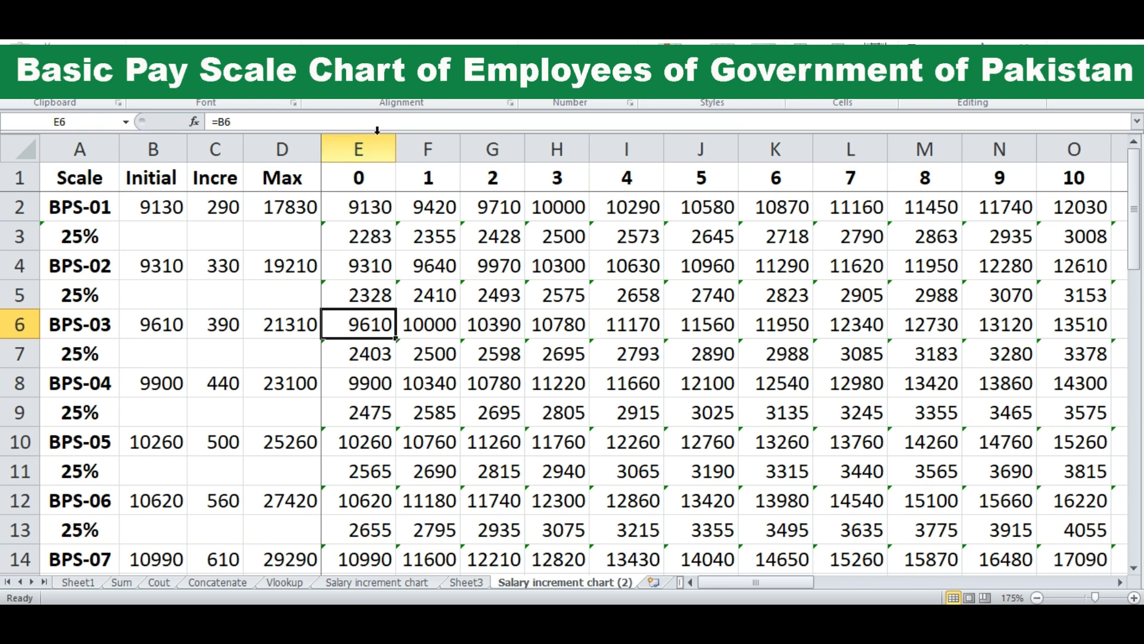
pyautogui.click(377, 136)
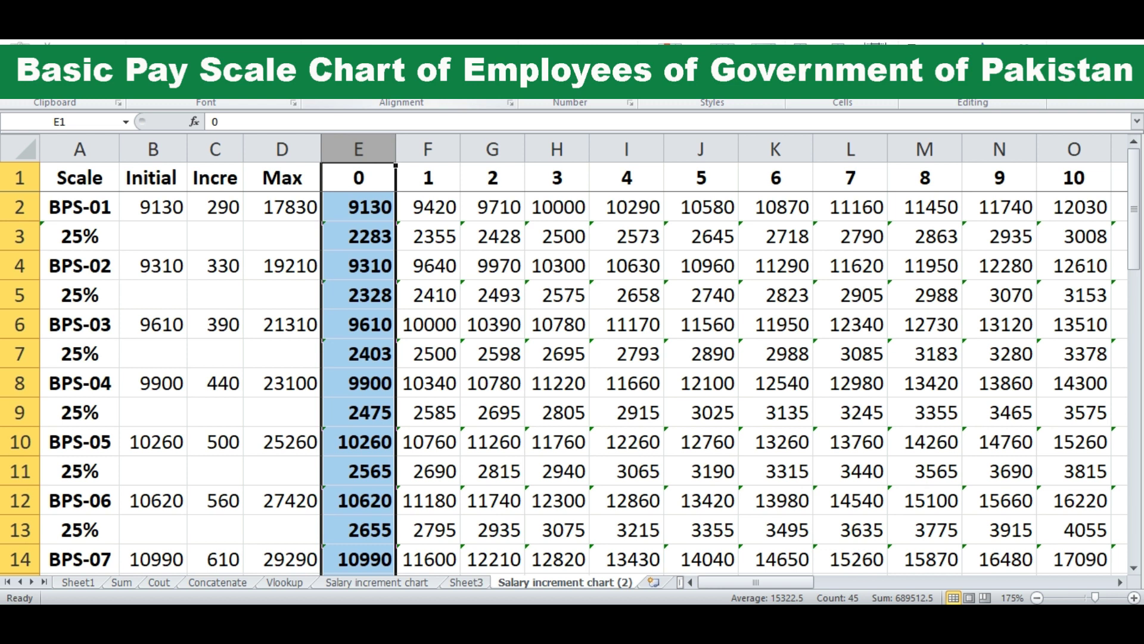
# Bold the stage-0 column and the first 25% rows under BPS-01 to BPS-04
pyautogui.click(471, 259)
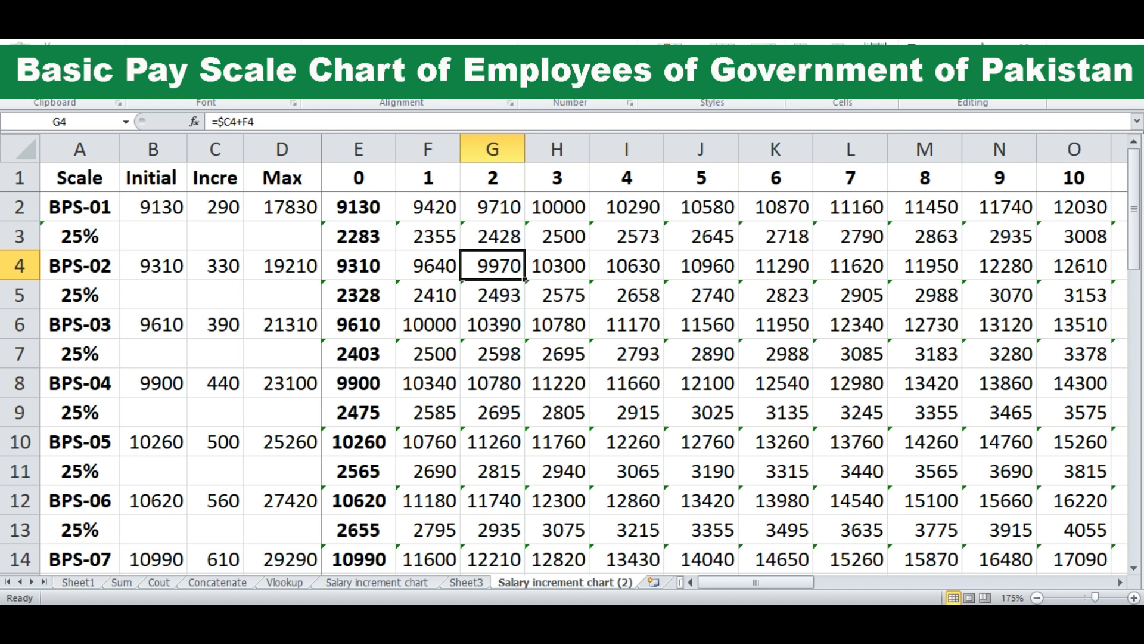
pyautogui.click(375, 151)
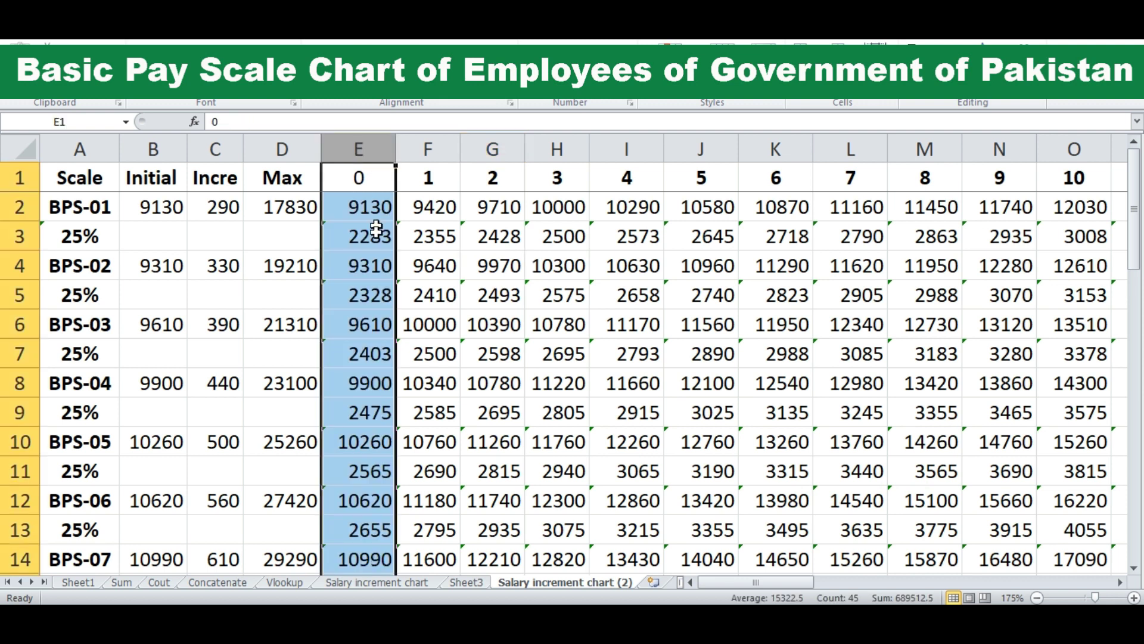
pyautogui.hotkey('ctrl', 'b')
pyautogui.click(20, 237)
pyautogui.hotkey('ctrl', 'b')
pyautogui.click(20, 295)
pyautogui.click(19, 354)
pyautogui.hotkey('ctrl', 'b')
pyautogui.click(20, 412)
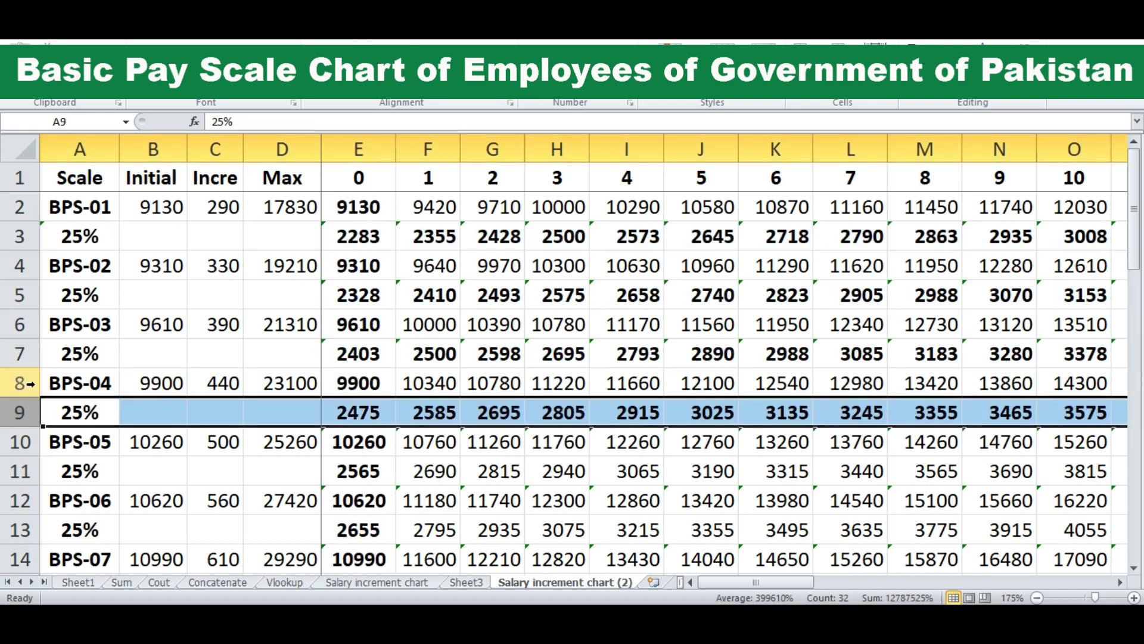
# Bold the remaining 25% rows down to the BPS-22 25% row
pyautogui.scroll(-1, 20, 417)
pyautogui.click(18, 442)
pyautogui.hotkey('ctrl', 'b')
pyautogui.click(20, 501)
pyautogui.hotkey('ctrl', 'b')
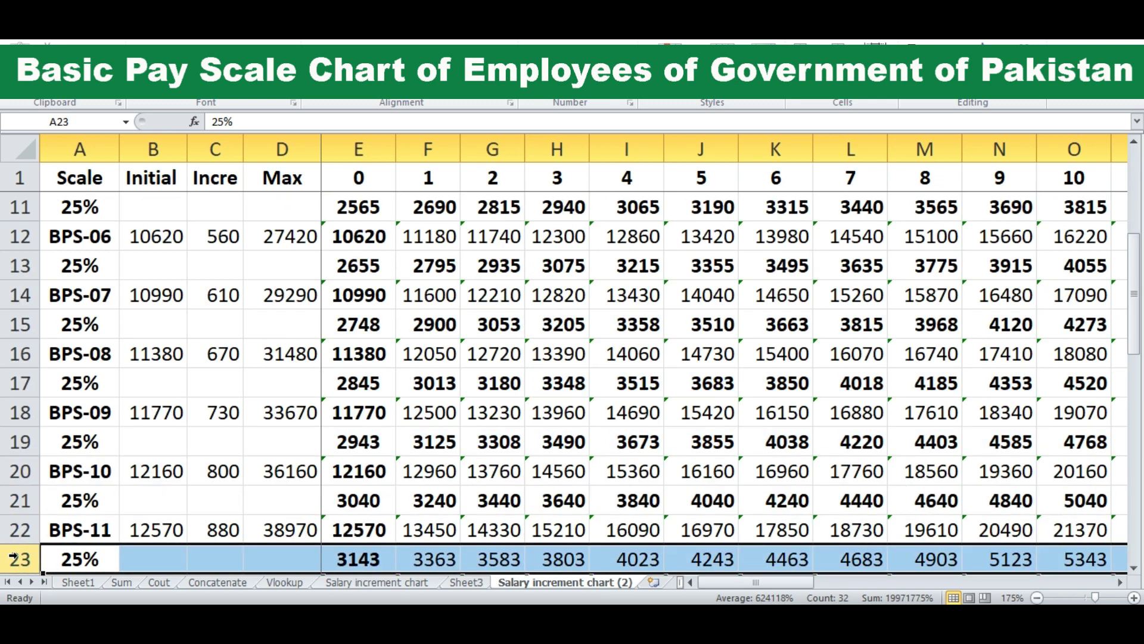
pyautogui.scroll(-2, 18, 453)
pyautogui.scroll(-2, 18, 453)
pyautogui.click(19, 471)
pyautogui.hotkey('ctrl', 'b')
pyautogui.scroll(-2, 20, 453)
pyautogui.click(20, 412)
pyautogui.scroll(-2, 20, 418)
pyautogui.click(20, 354)
pyautogui.click(358, 531)
pyautogui.scroll(12, 64, 239)
# Shade the BPS-01 through BPS-04 rows and the next BPS rows light green with Format Painter
pyautogui.click(18, 206)
pyautogui.click(18, 265)
pyautogui.click(18, 325)
pyautogui.click(13, 383)
pyautogui.scroll(-2, 13, 386)
pyautogui.click(13, 265)
pyautogui.click(13, 441)
# Shade the remaining BPS rows, BPS-13 through BPS-22, light green
pyautogui.scroll(-4, 13, 441)
pyautogui.click(13, 265)
pyautogui.click(13, 383)
pyautogui.scroll(-4, 14, 500)
pyautogui.click(13, 207)
pyautogui.click(13, 324)
pyautogui.click(13, 501)
pyautogui.click(14, 559)
pyautogui.scroll(10, 777, 585)
pyautogui.moveTo(777, 589); pyautogui.dragTo(775, 587)
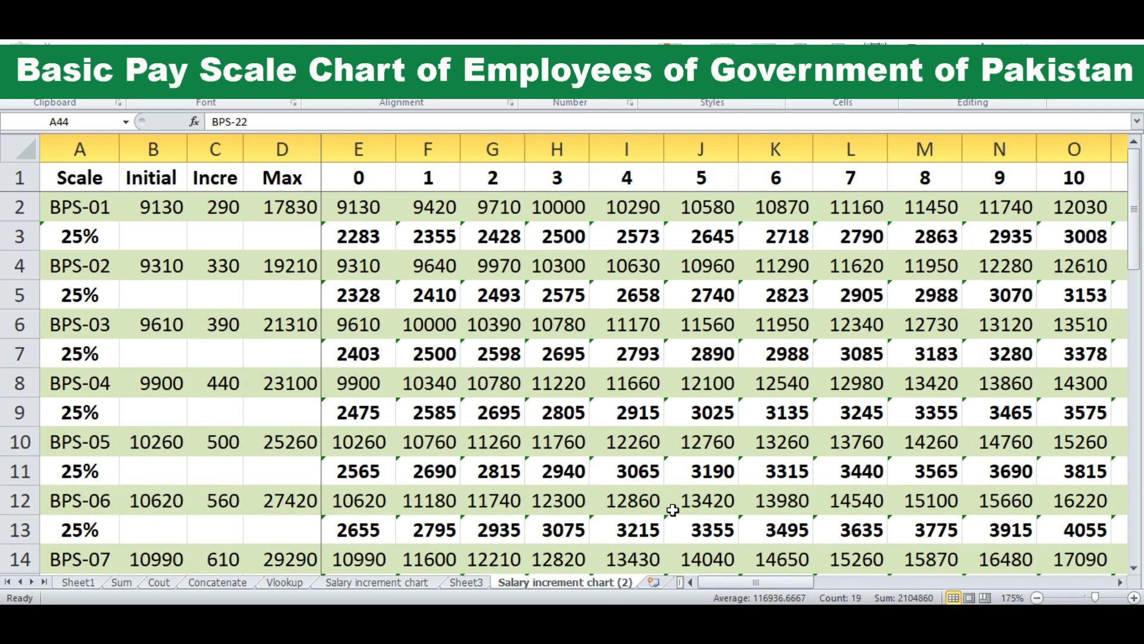
pyautogui.moveTo(187, 149)
pyautogui.mouseDown()
pyautogui.moveTo(157, 153)
pyautogui.moveTo(193, 149)
pyautogui.mouseUp()
pyautogui.moveTo(722, 582)
pyautogui.mouseDown()
pyautogui.moveTo(738, 581)
pyautogui.moveTo(693, 581)
pyautogui.mouseUp()
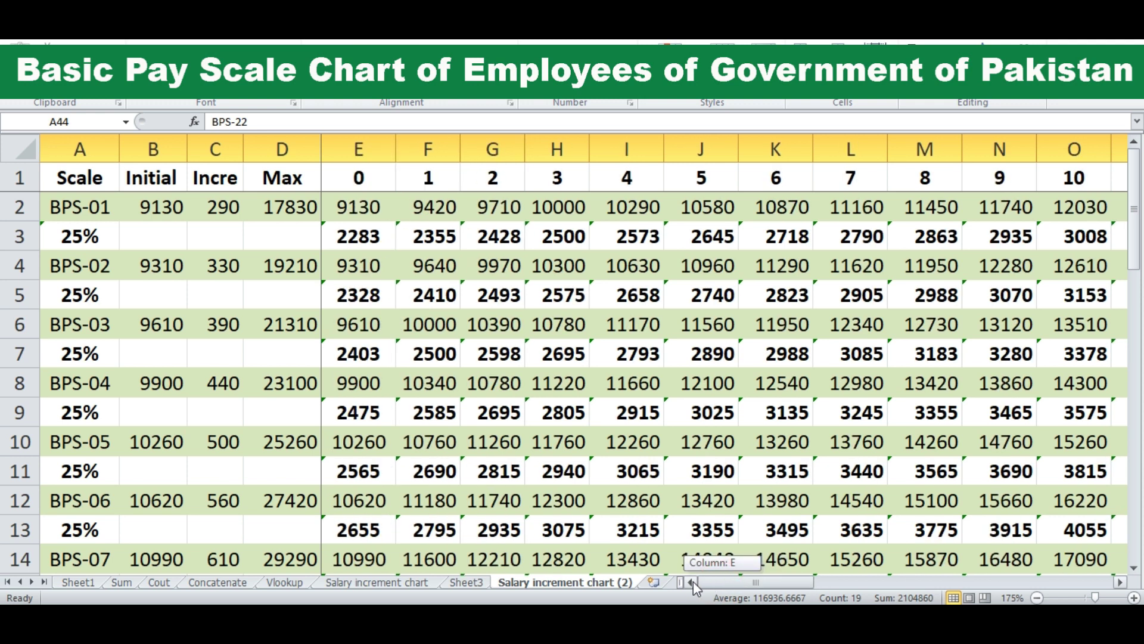
pyautogui.click(350, 237)
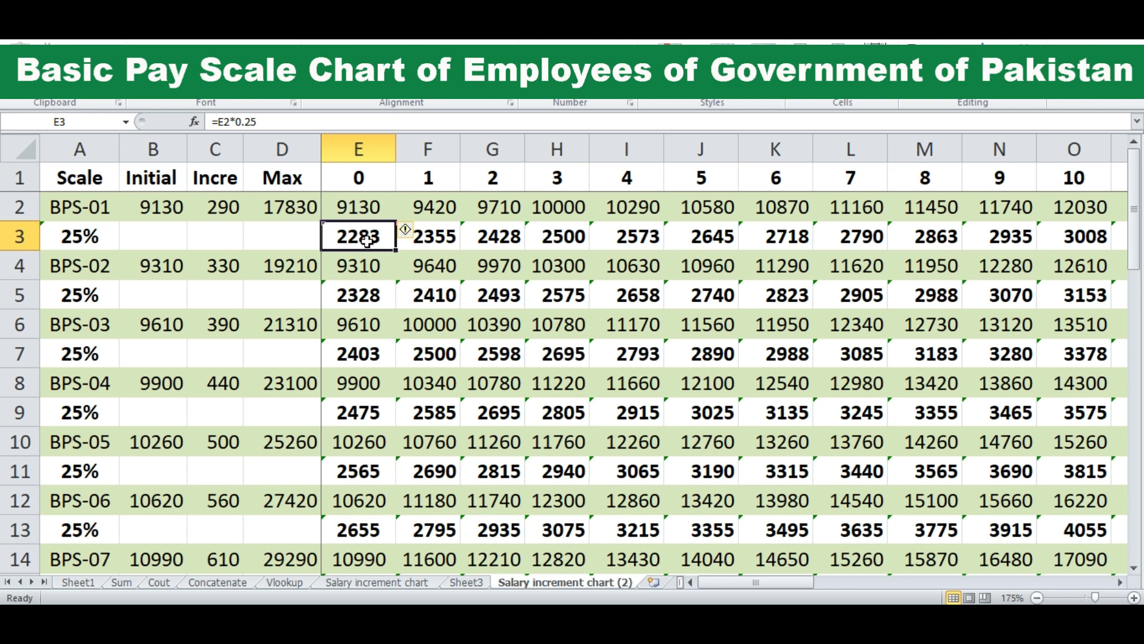
# Fill the stage-0 column E with yellow from the Fill Color button
pyautogui.click(367, 149)
pyautogui.hotkey('ctrl', 'b')
pyautogui.hotkey('ctrl', 'b')
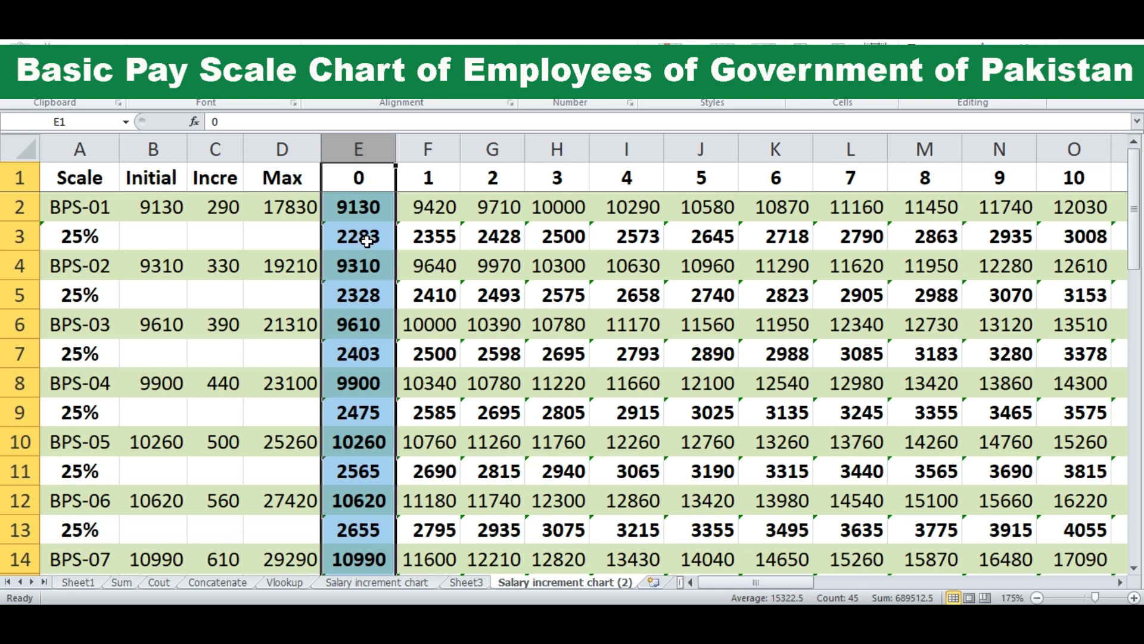
pyautogui.click(367, 240)
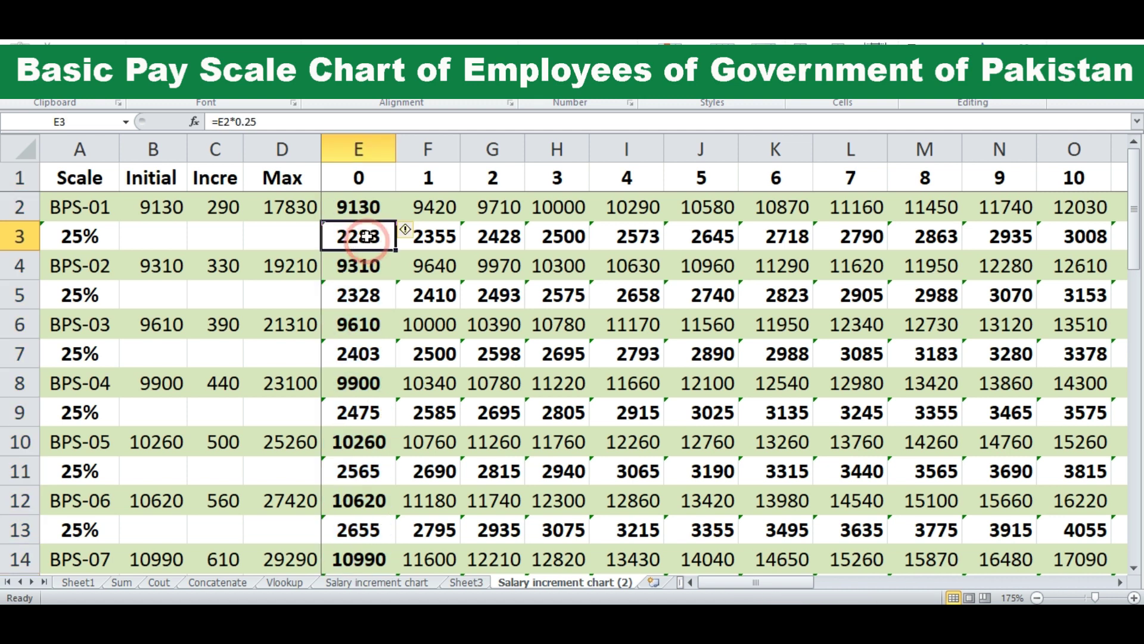
pyautogui.click(364, 147)
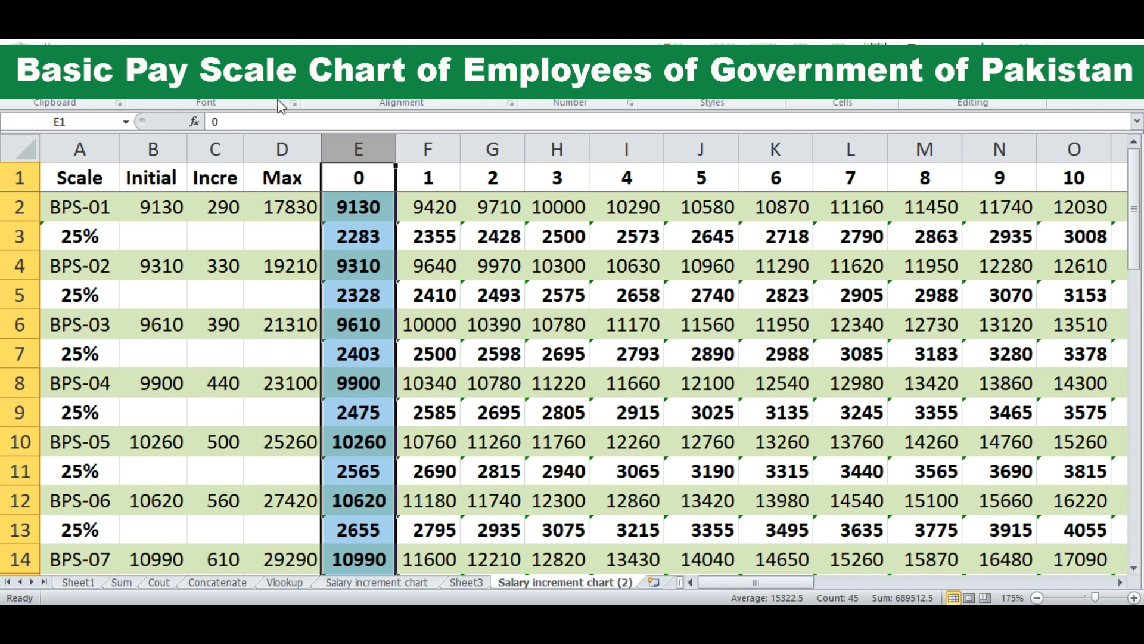
pyautogui.click(241, 83)
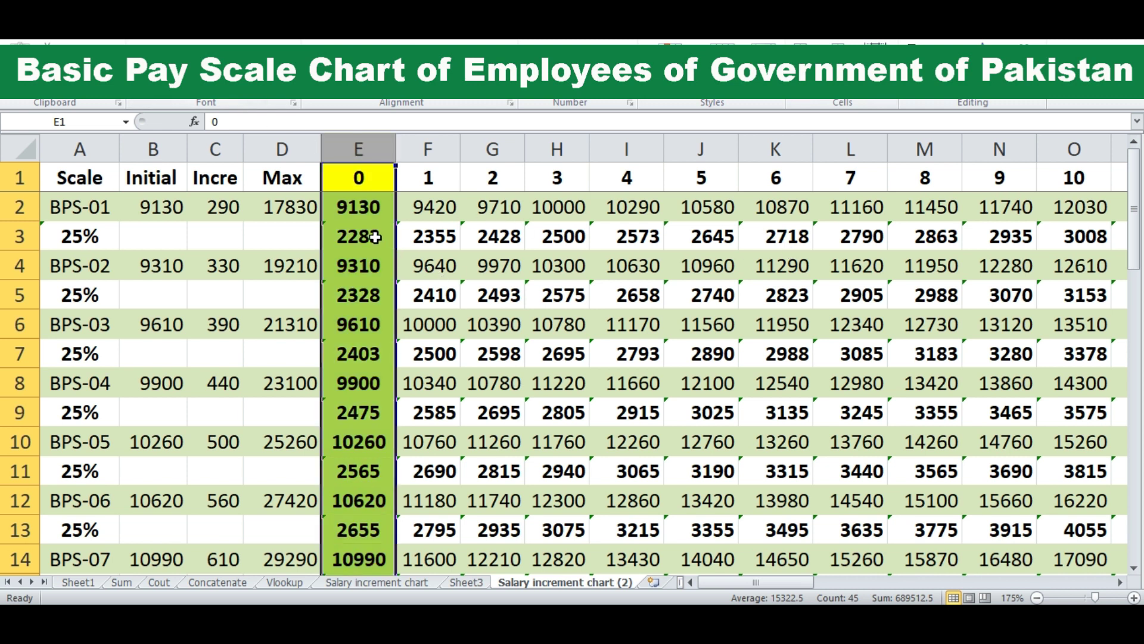
pyautogui.click(495, 315)
pyautogui.click(359, 147)
pyautogui.click(504, 298)
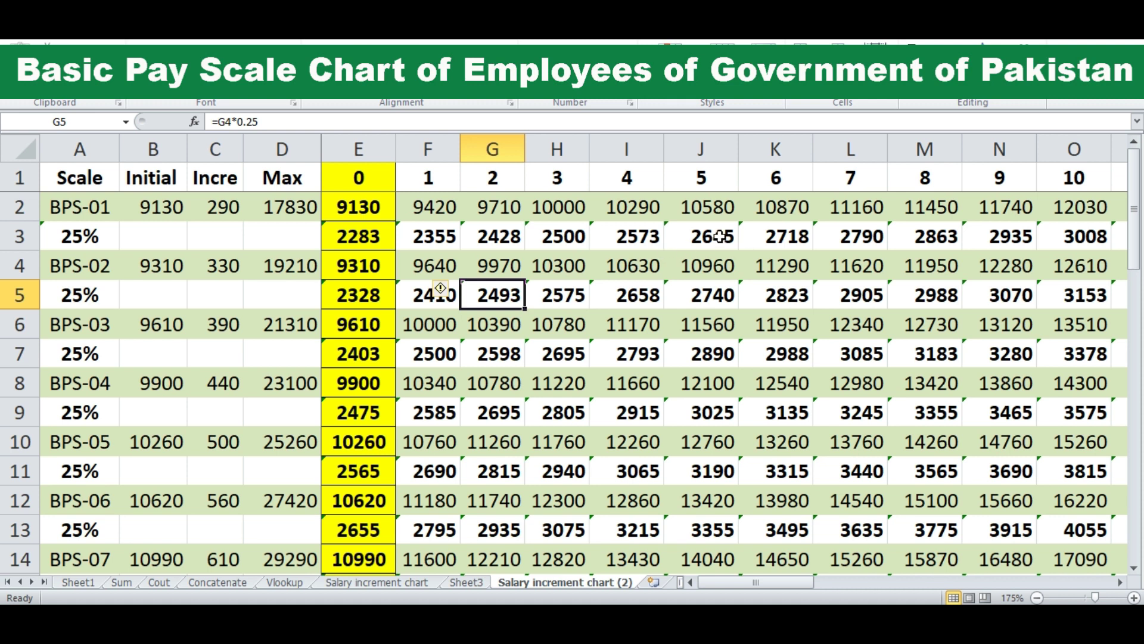
pyautogui.click(701, 296)
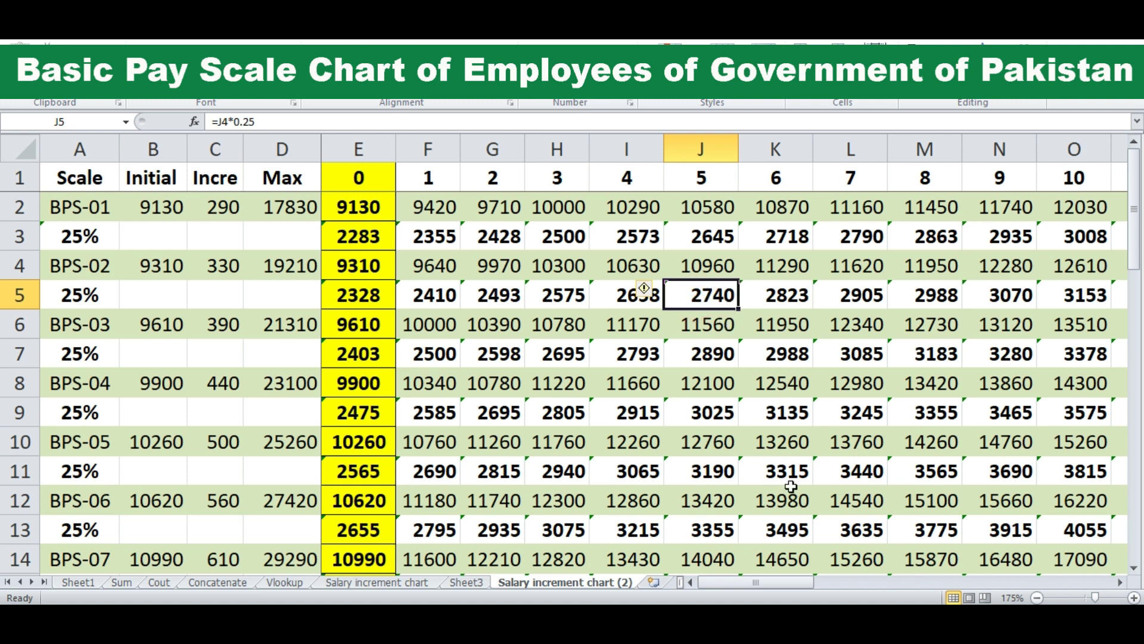
pyautogui.moveTo(756, 585); pyautogui.dragTo(929, 585)
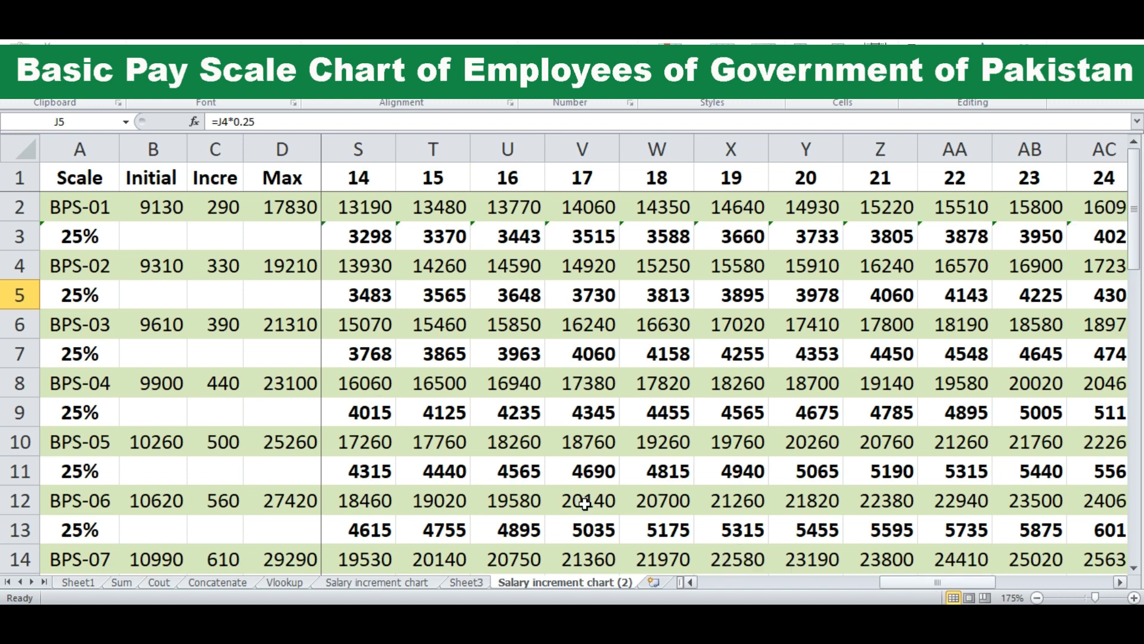
pyautogui.scroll(-3, 180, 430)
pyautogui.scroll(-1, 180, 431)
pyautogui.scroll(-1, 158, 467)
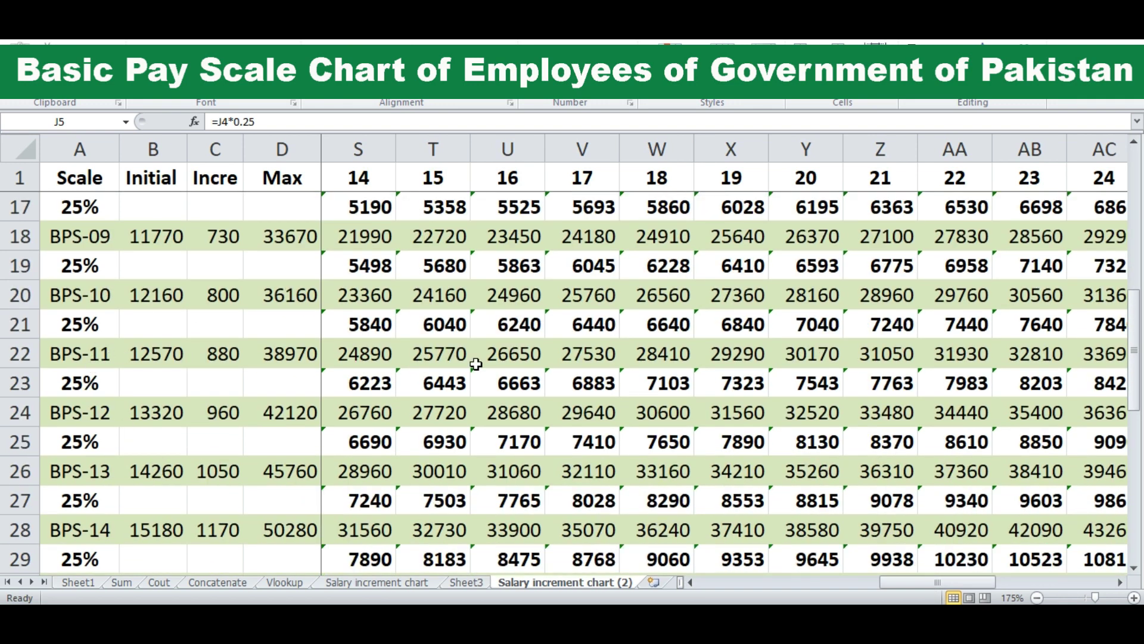
pyautogui.moveTo(896, 583); pyautogui.dragTo(820, 584)
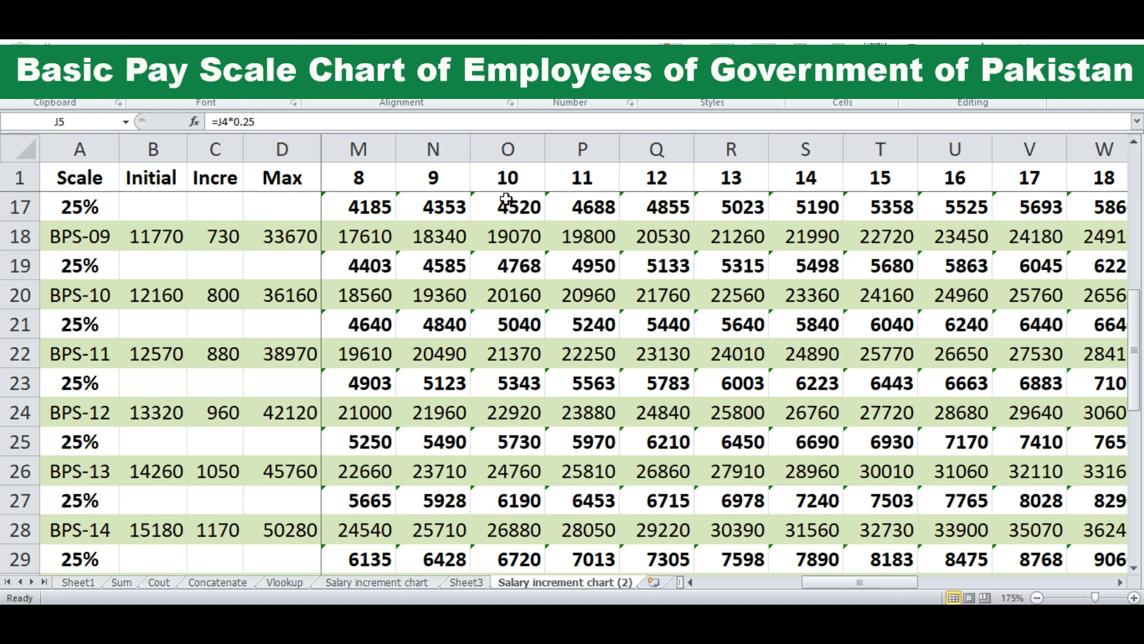
pyautogui.click(507, 149)
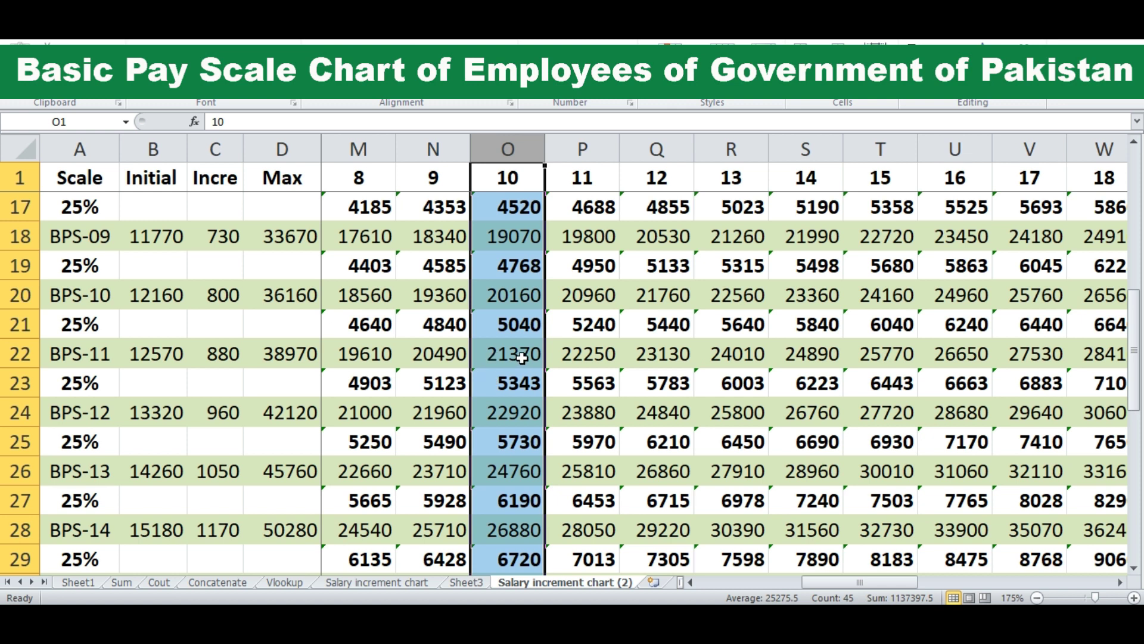
pyautogui.click(522, 358)
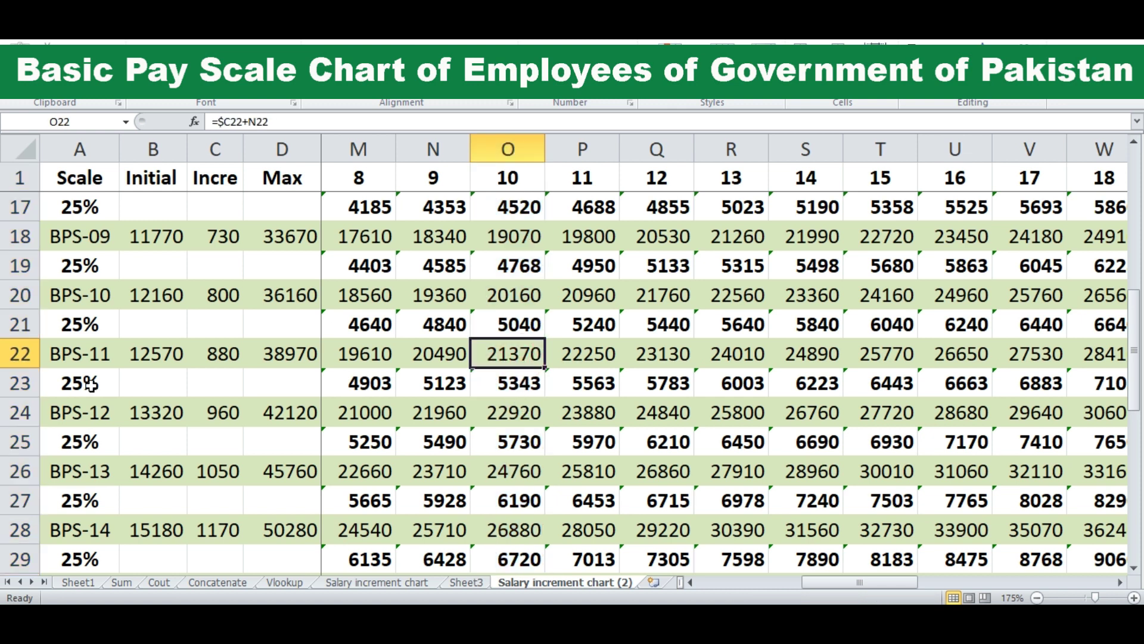
pyautogui.click(501, 384)
pyautogui.moveTo(485, 355); pyautogui.dragTo(538, 386)
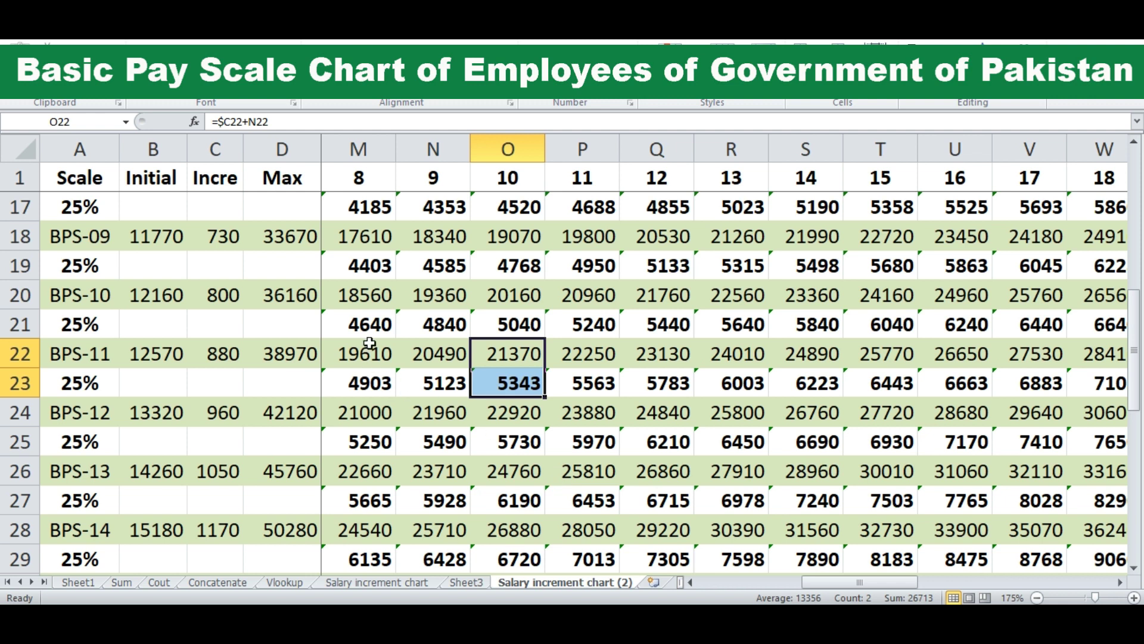
pyautogui.moveTo(828, 582); pyautogui.dragTo(724, 581)
pyautogui.click(358, 149)
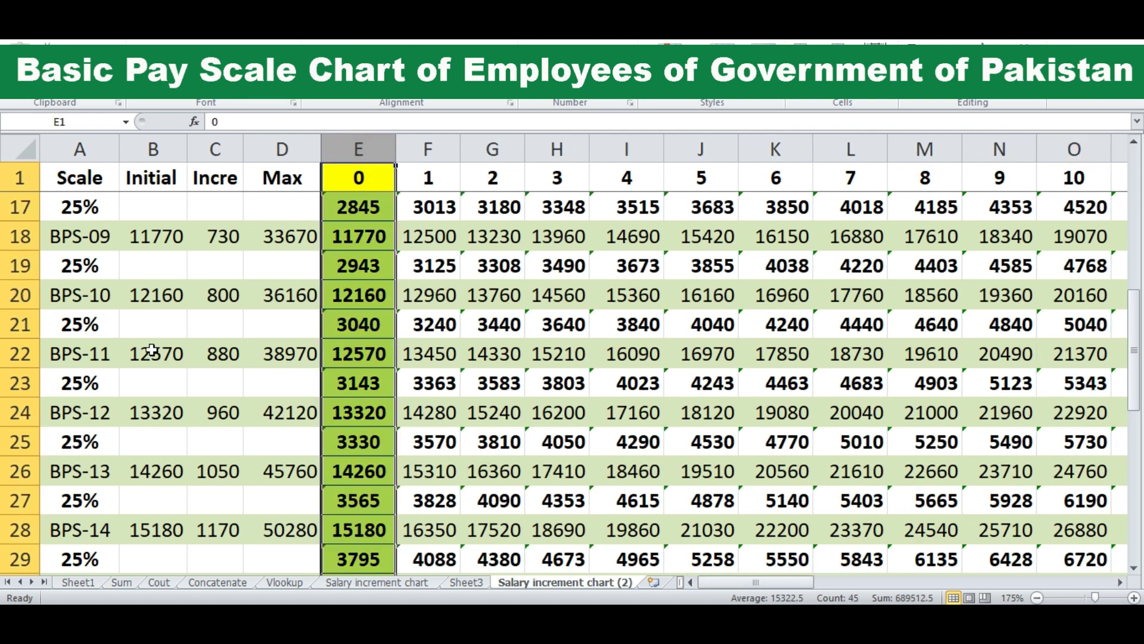
pyautogui.moveTo(358, 353); pyautogui.dragTo(369, 380)
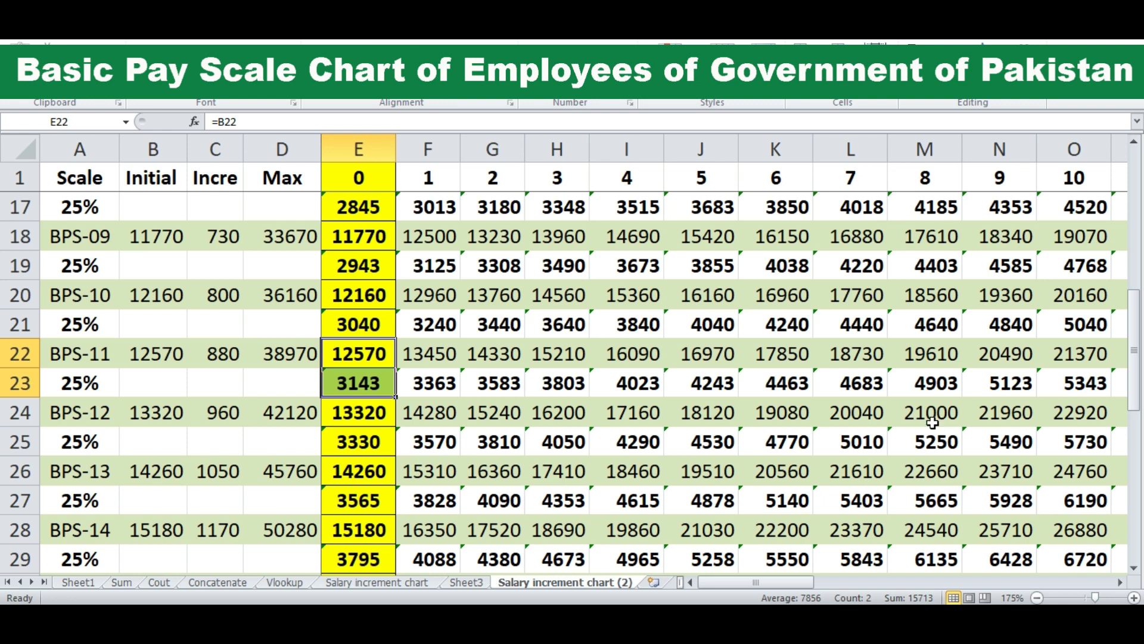
pyautogui.moveTo(796, 581)
pyautogui.mouseDown()
pyautogui.moveTo(1037, 591)
pyautogui.moveTo(1001, 590)
pyautogui.mouseUp()
# Delete the stray zeros in T40:AJ45 and Z35:AI40 of the BPS-17 to BPS-22 25% rows
pyautogui.scroll(-1, 666, 368)
pyautogui.keyDown('ctrl'); pyautogui.scroll(-1, 666, 368); pyautogui.keyUp('ctrl')
pyautogui.keyDown('ctrl'); pyautogui.scroll(-2, 667, 368); pyautogui.keyUp('ctrl')
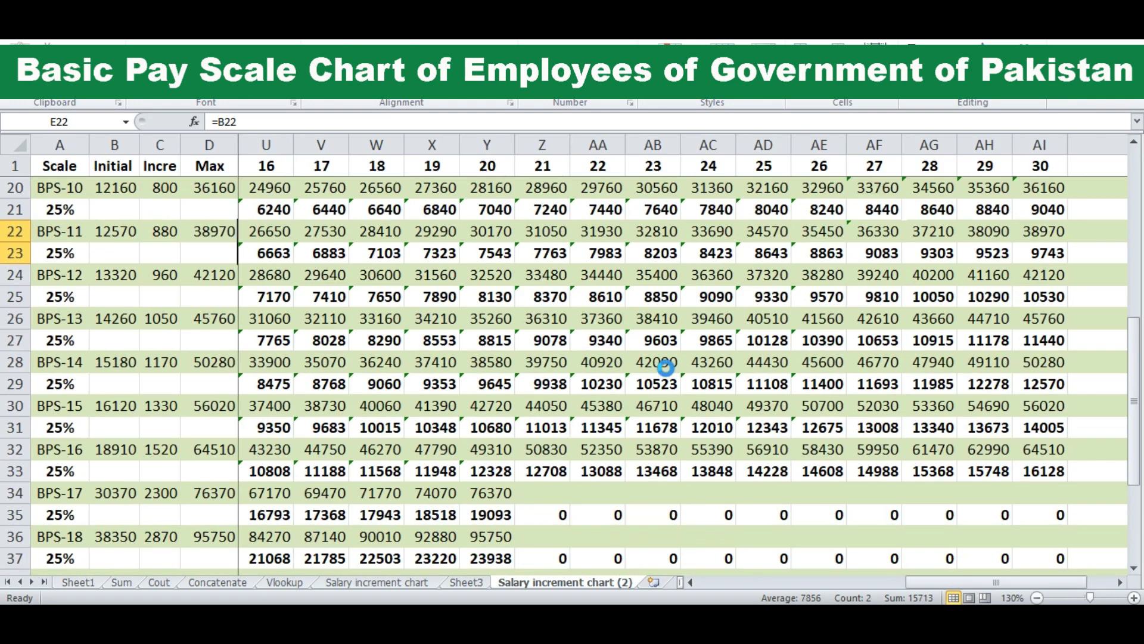
pyautogui.keyDown('ctrl'); pyautogui.scroll(-3, 666, 368); pyautogui.keyUp('ctrl')
pyautogui.moveTo(962, 581); pyautogui.dragTo(832, 580)
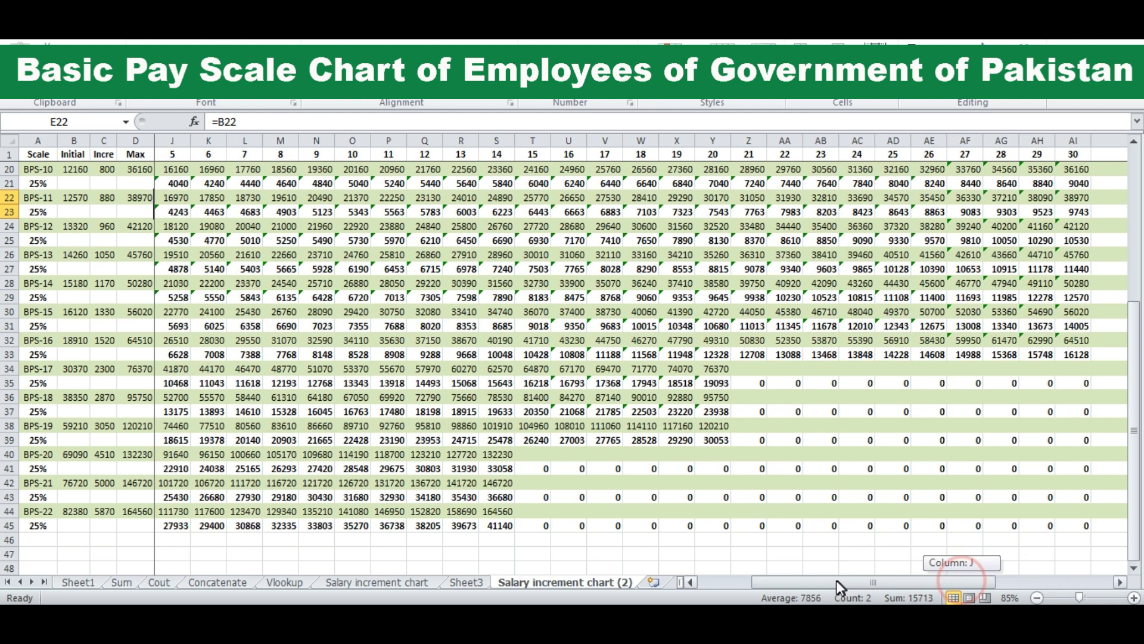
pyautogui.moveTo(597, 452)
pyautogui.mouseDown()
pyautogui.moveTo(1014, 526)
pyautogui.moveTo(1001, 527)
pyautogui.mouseUp()
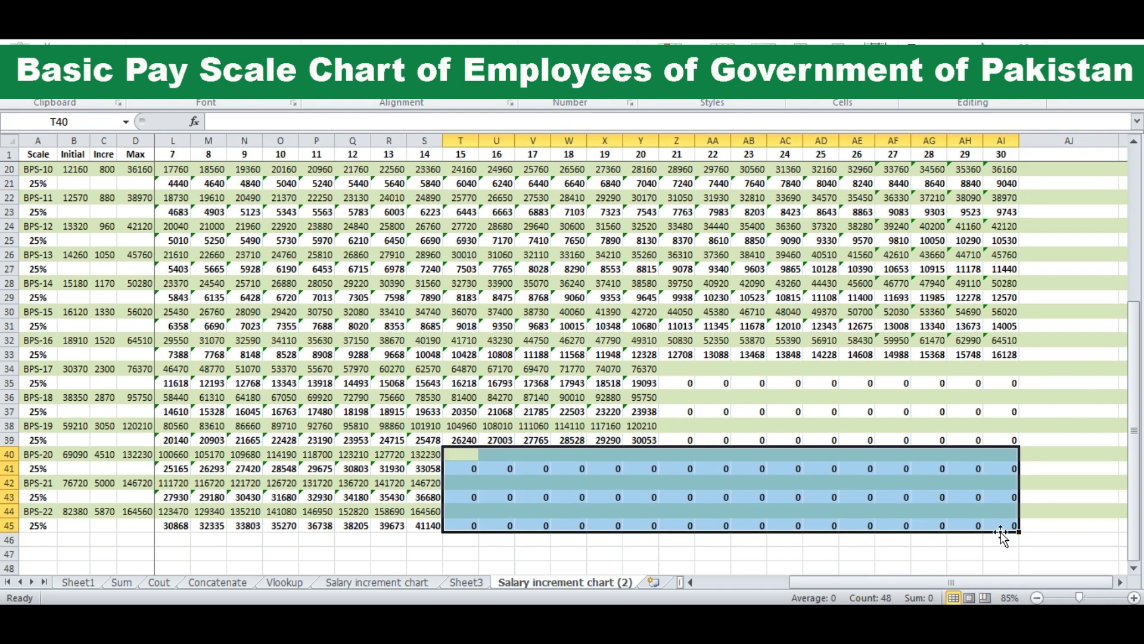
pyautogui.press('Delete')
pyautogui.moveTo(680, 381)
pyautogui.mouseDown()
pyautogui.moveTo(737, 413)
pyautogui.moveTo(1011, 456)
pyautogui.mouseUp()
pyautogui.press('Delete')
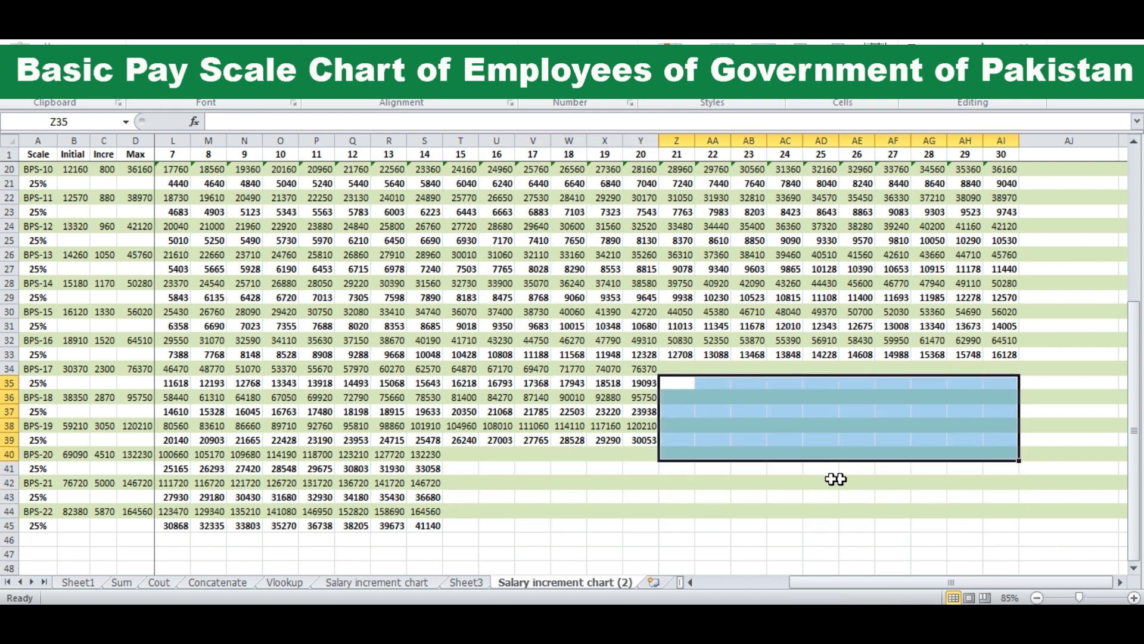
pyautogui.click(754, 513)
pyautogui.moveTo(869, 581); pyautogui.dragTo(775, 581)
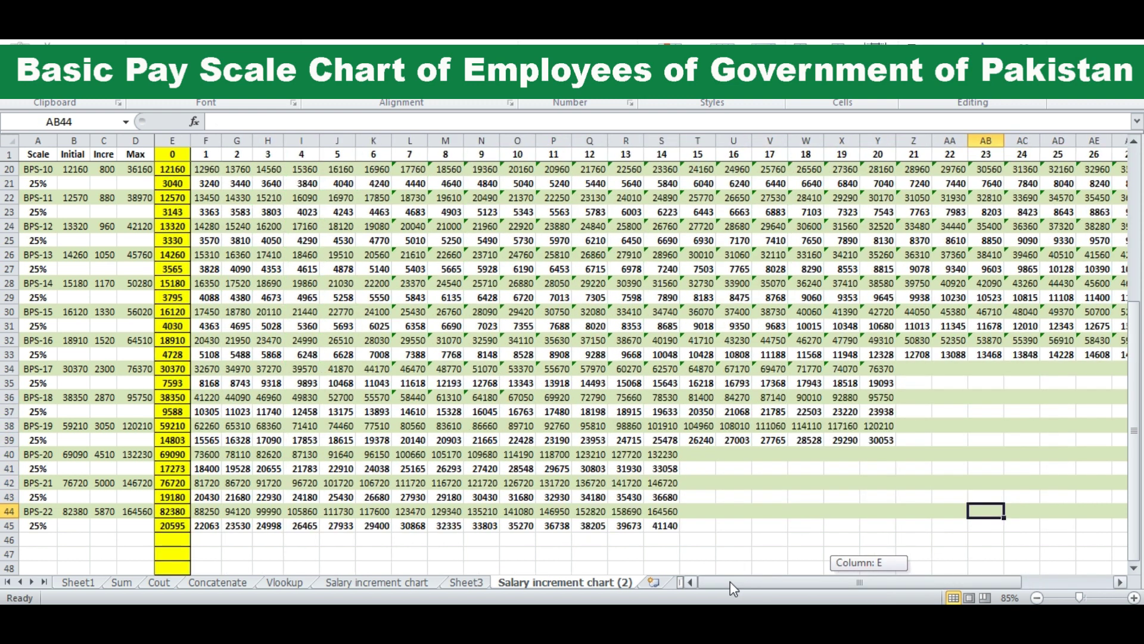
pyautogui.scroll(6, 657, 466)
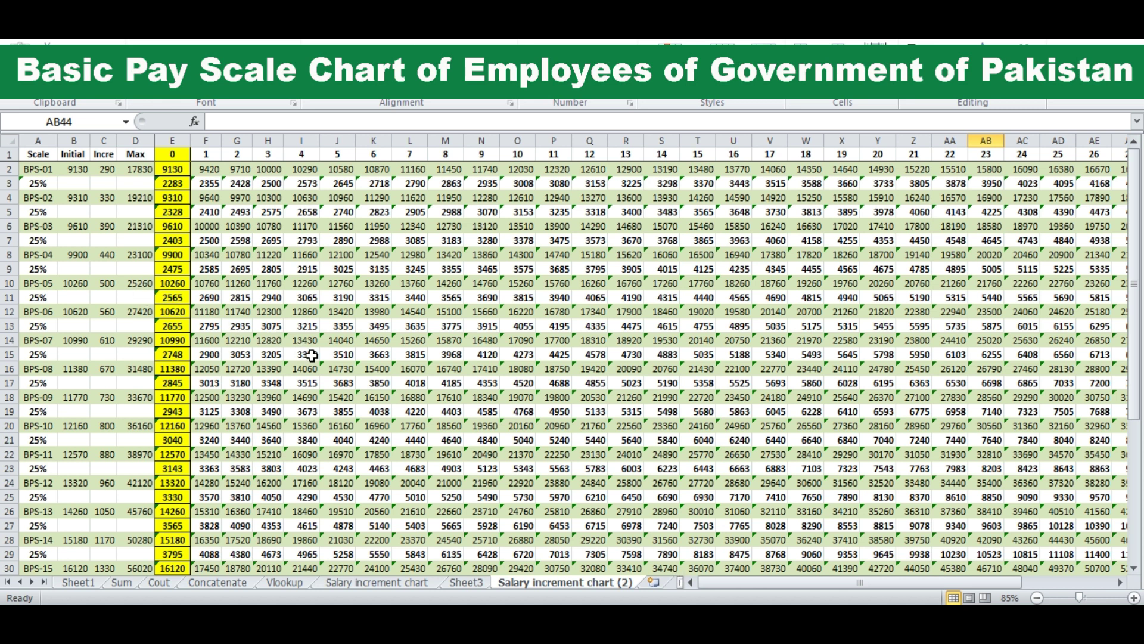
pyautogui.keyDown('ctrl'); pyautogui.scroll(1, 301, 353); pyautogui.keyUp('ctrl')
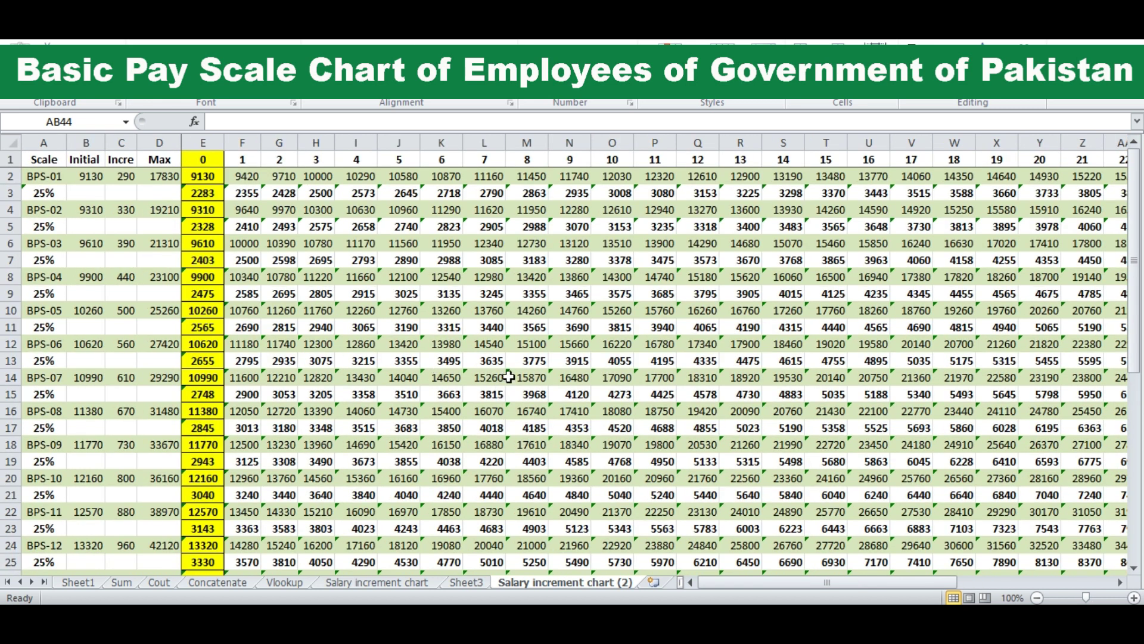